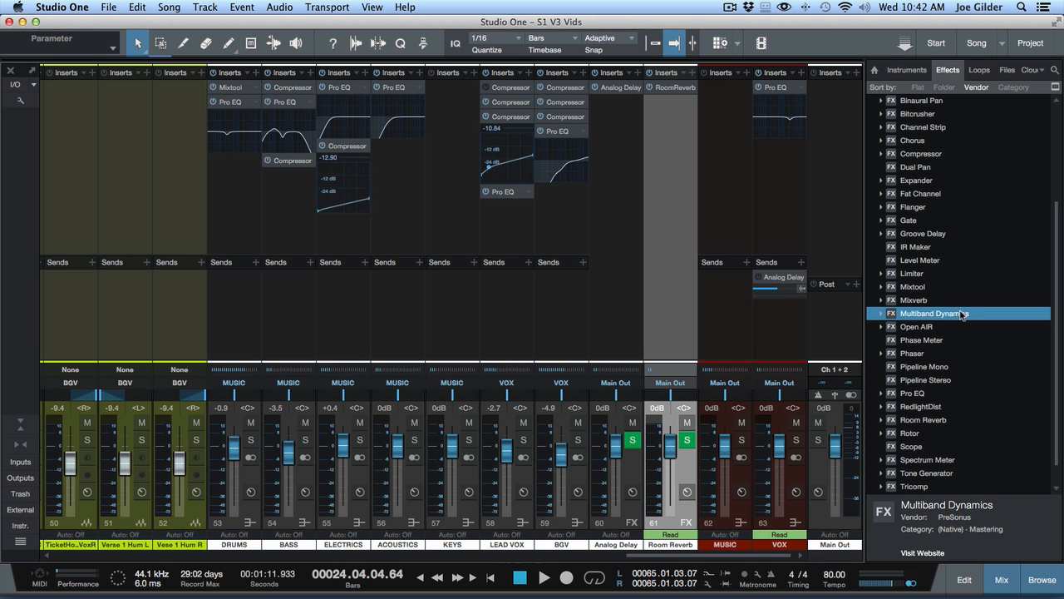
Insert Multiband Dynamics as the first effect on the LEAD VOX channel and move its window clear of the mixer faders
{"action": "left_click_drag", "start_coordinate": [938, 317], "coordinate": [502, 84]}
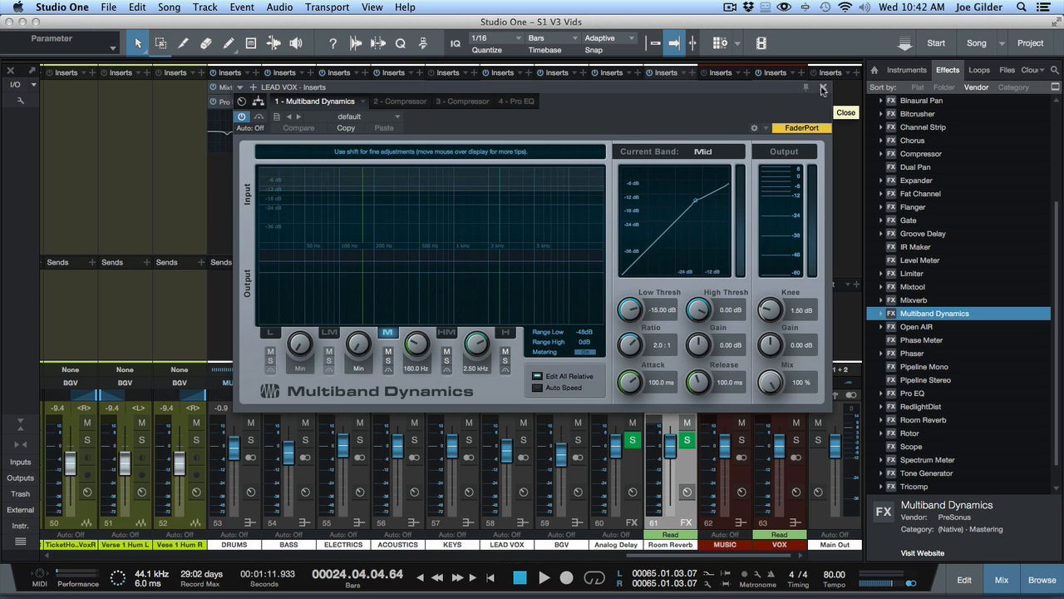
{"action": "left_click_drag", "start_coordinate": [715, 101], "coordinate": [645, 122]}
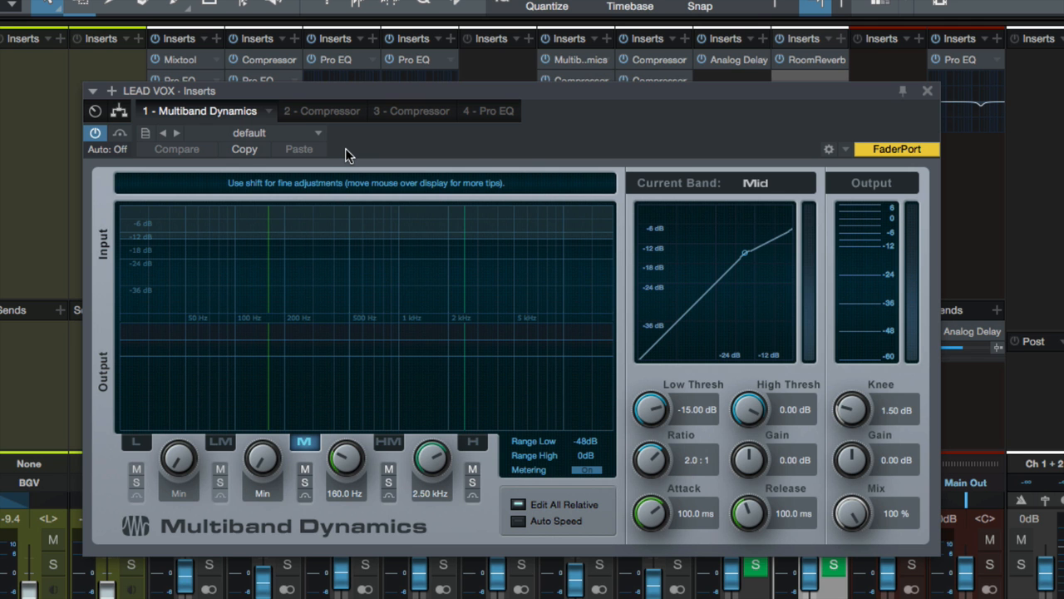
{"action": "left_click_drag", "start_coordinate": [529, 98], "coordinate": [503, 21]}
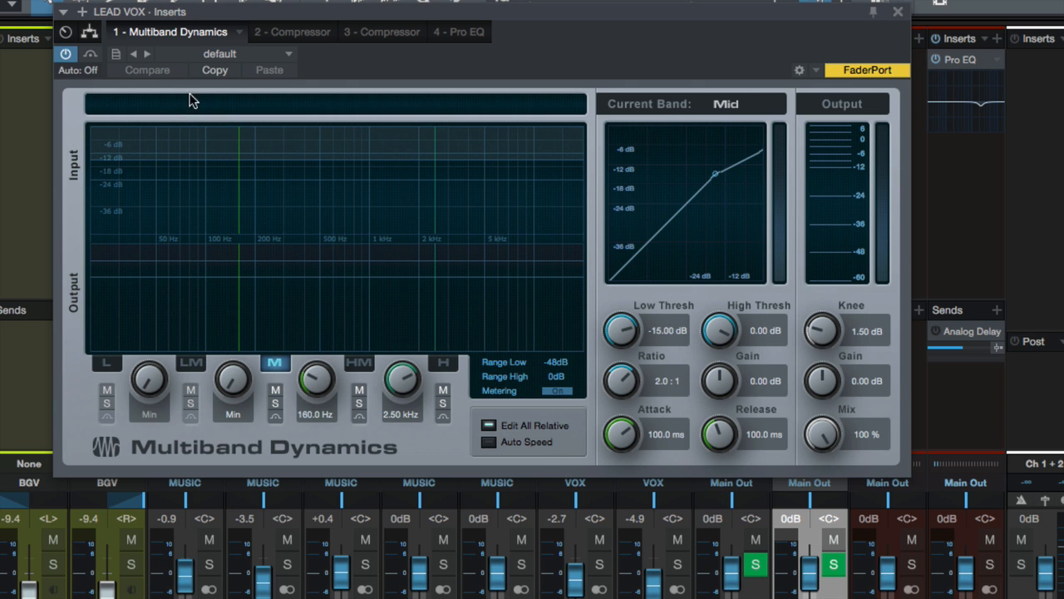
Look through the Multiband Dynamics presets in the Mix, Tool and Master folders, keeping the default preset
{"action": "left_click", "coordinate": [221, 54]}
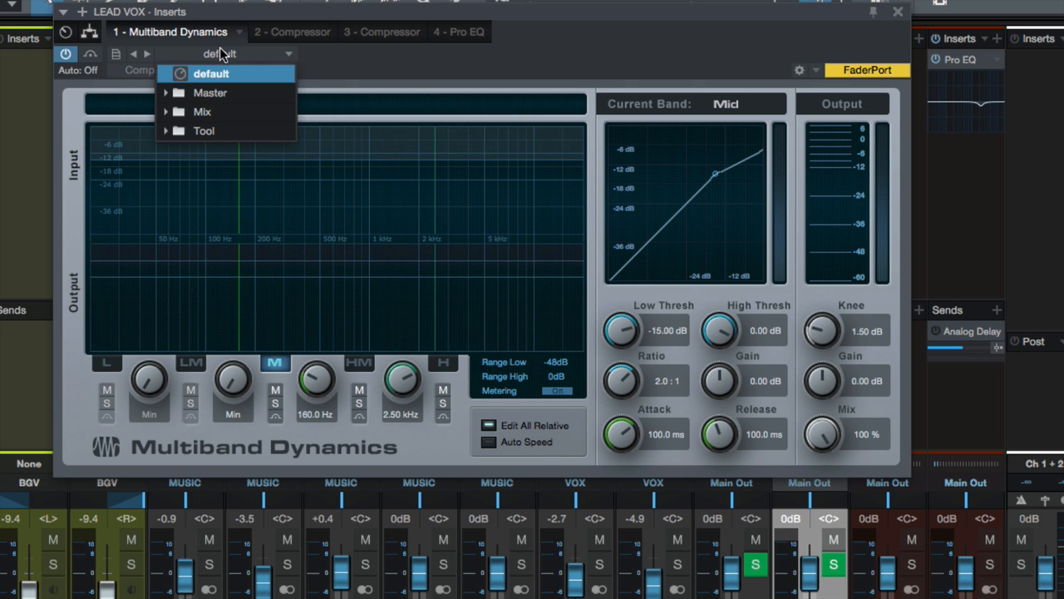
{"action": "left_click", "coordinate": [166, 113]}
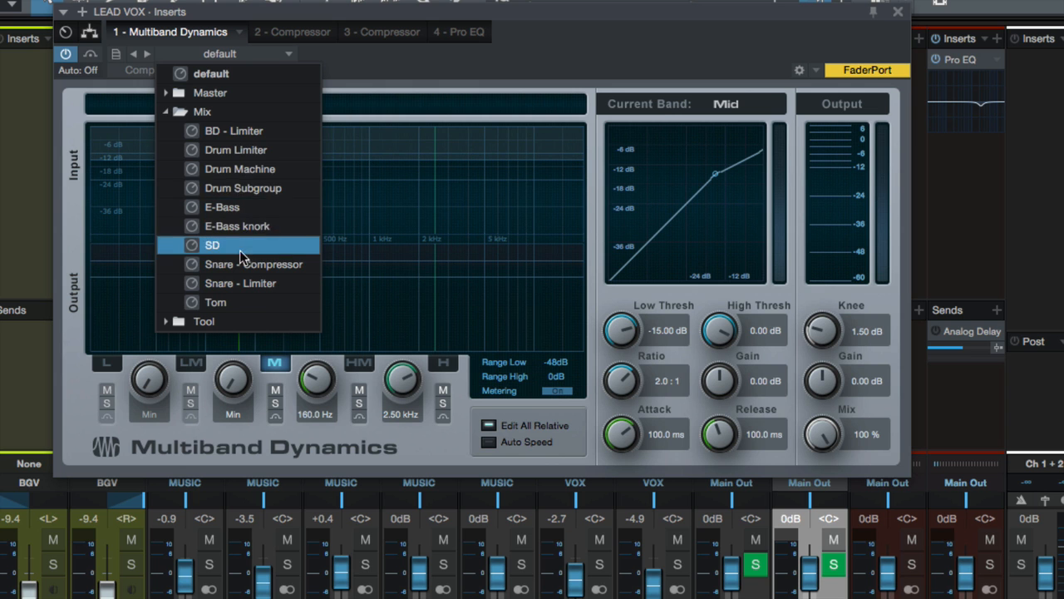
{"action": "left_click", "coordinate": [165, 321]}
{"action": "left_click", "coordinate": [165, 320]}
{"action": "left_click", "coordinate": [164, 320]}
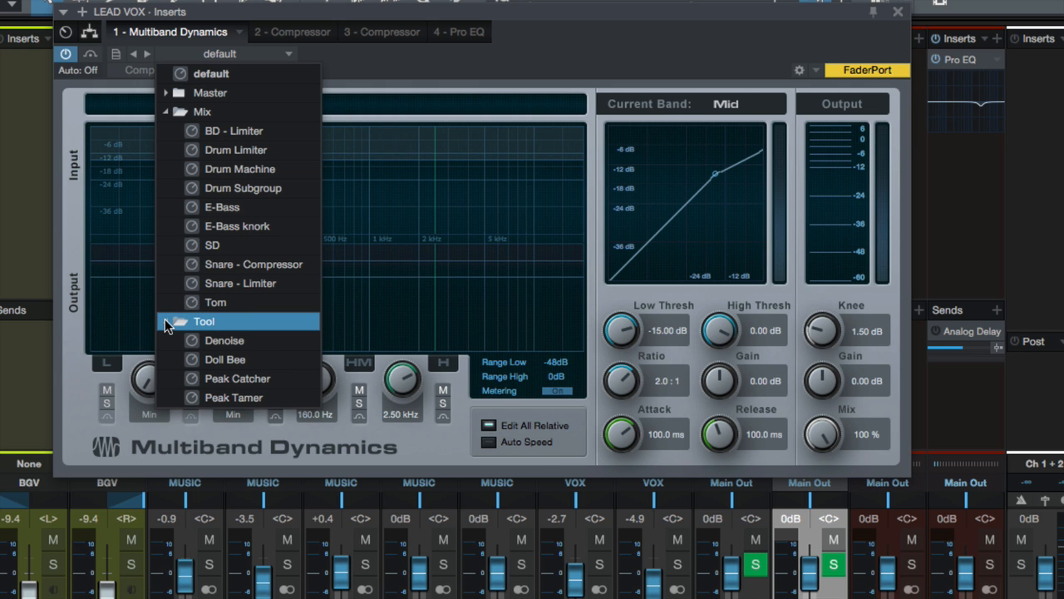
{"action": "left_click", "coordinate": [168, 93]}
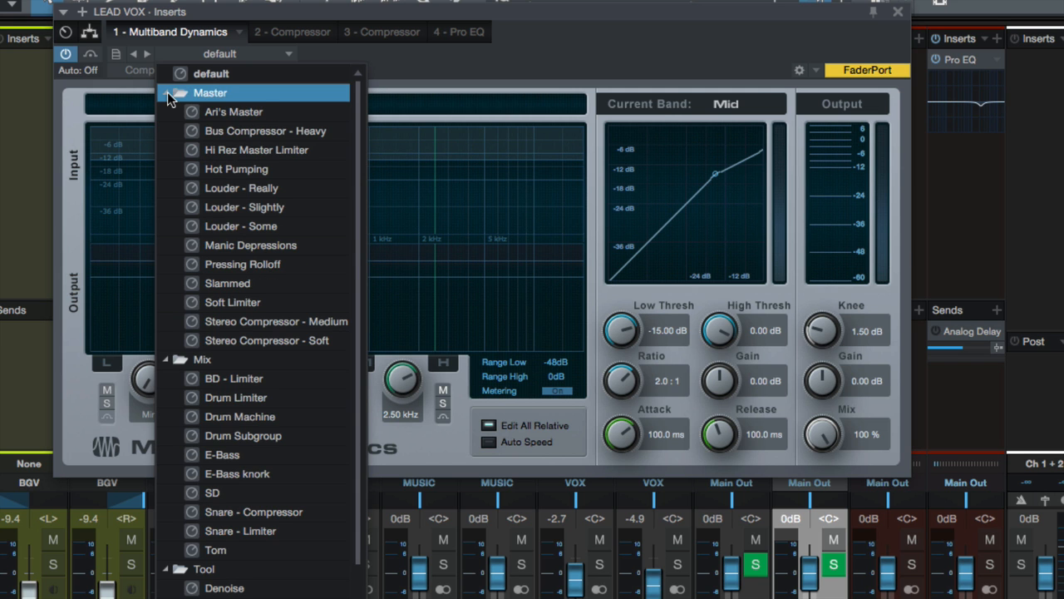
{"action": "left_click", "coordinate": [167, 92]}
{"action": "left_click", "coordinate": [167, 112]}
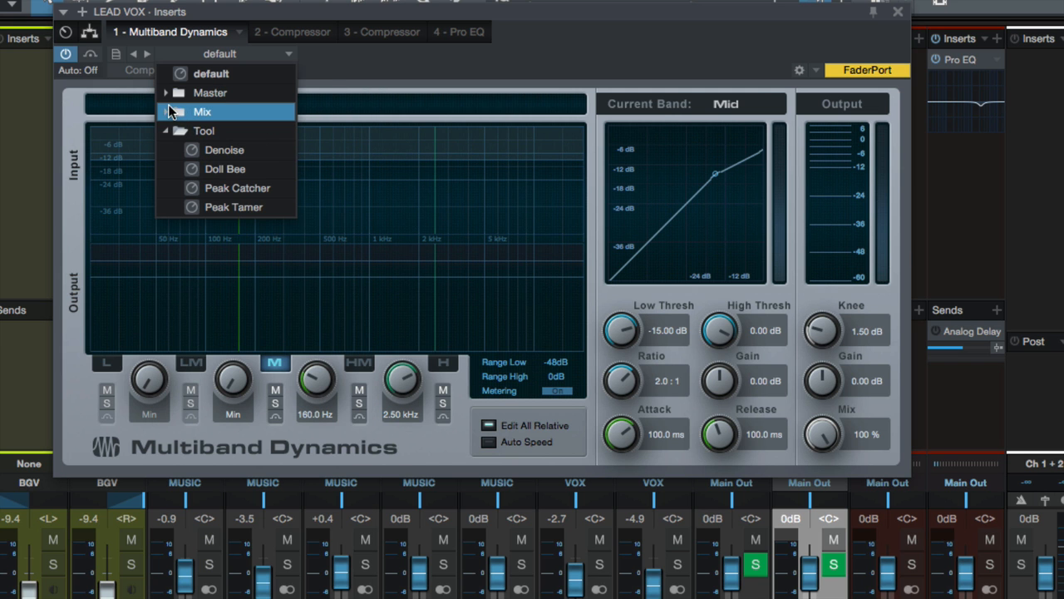
{"action": "left_click", "coordinate": [169, 131]}
{"action": "left_click", "coordinate": [466, 54]}
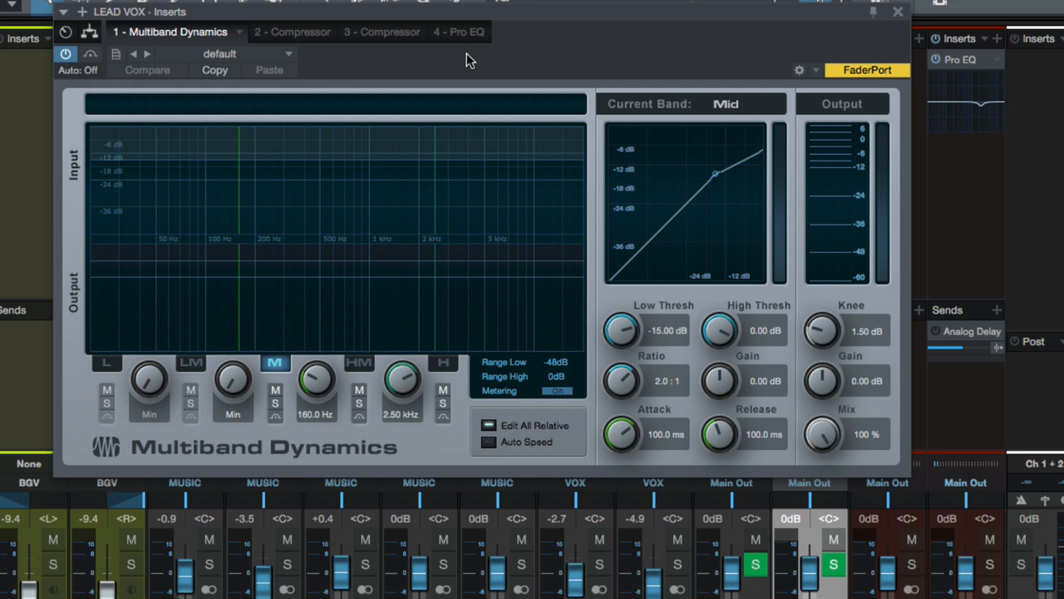
Lower the Mid/High-Mid crossover to Min and set the High-Mid/High crossover to 2.76 kHz
{"action": "left_click", "coordinate": [283, 312]}
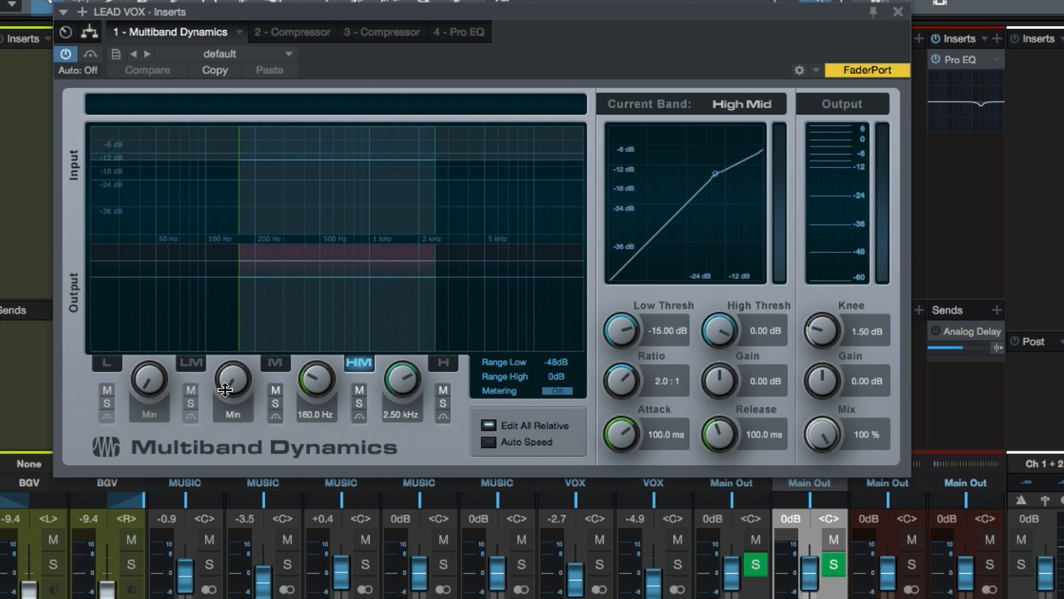
{"action": "left_click_drag", "start_coordinate": [317, 381], "coordinate": [320, 500]}
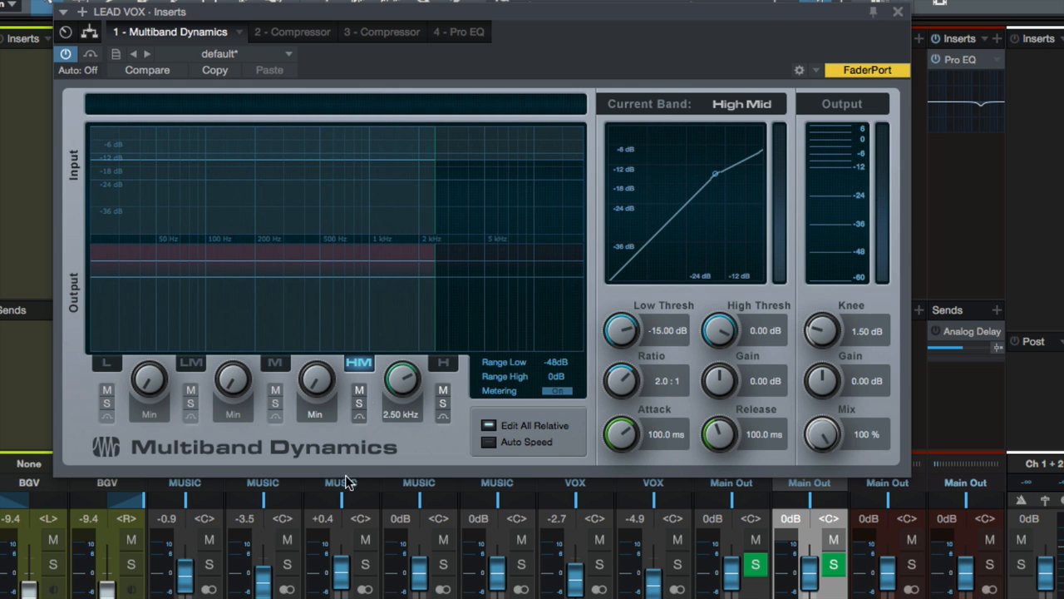
{"action": "left_click_drag", "start_coordinate": [403, 379], "coordinate": [398, 356]}
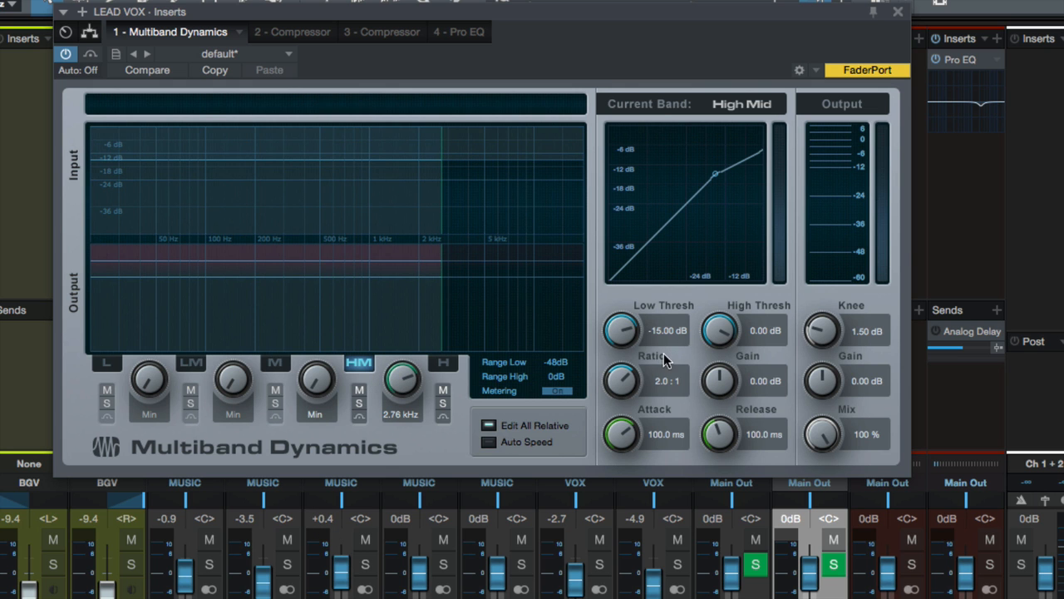
With all bands linked, set the ratio to 1:1 and the low threshold to -3.00 dB
{"action": "left_click_drag", "start_coordinate": [645, 379], "coordinate": [639, 384]}
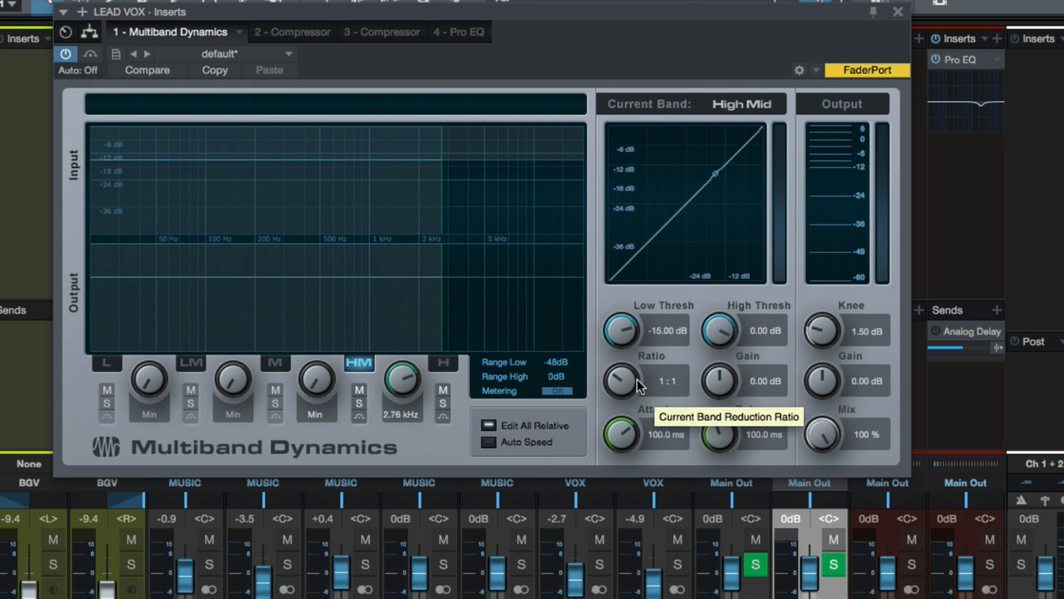
{"action": "left_click_drag", "start_coordinate": [599, 326], "coordinate": [606, 238]}
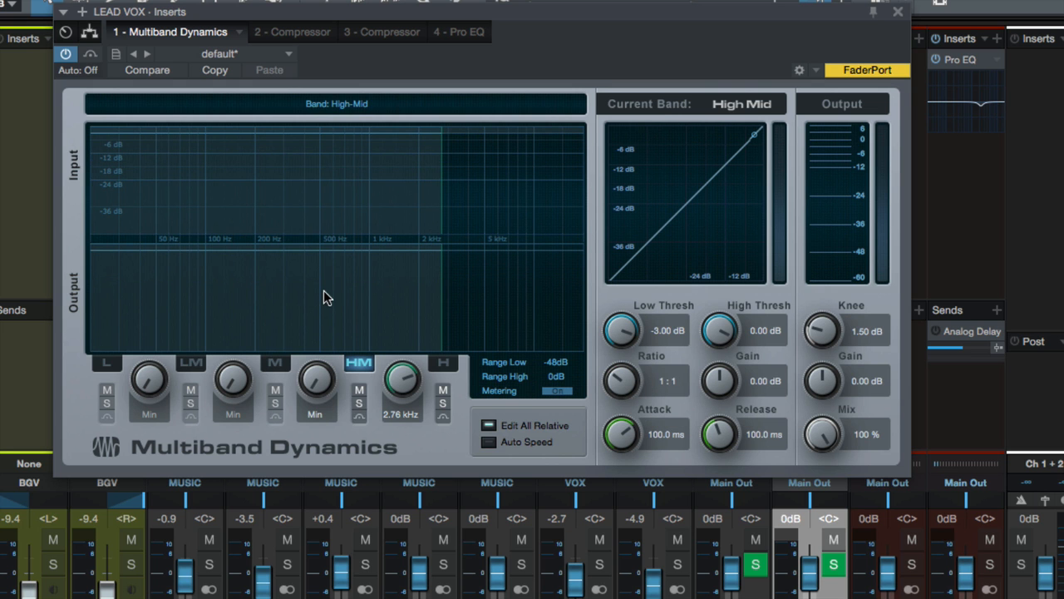
Unlink the bands and set the High band's attack to 5 ms, release to 10 ms and ratio to 10.3:1
{"action": "left_click", "coordinate": [470, 215]}
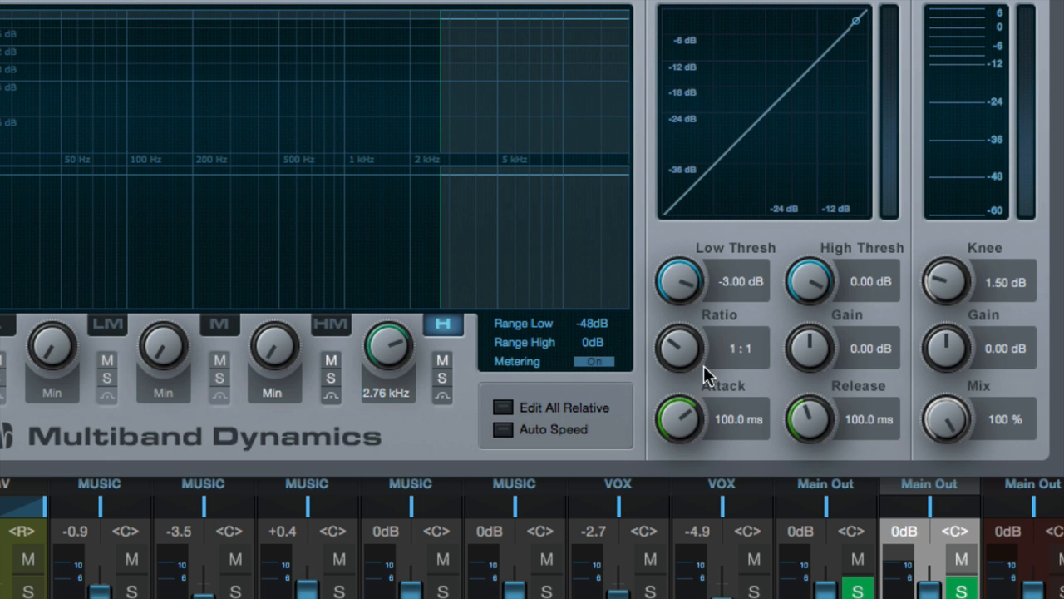
{"action": "left_click", "coordinate": [723, 418]}
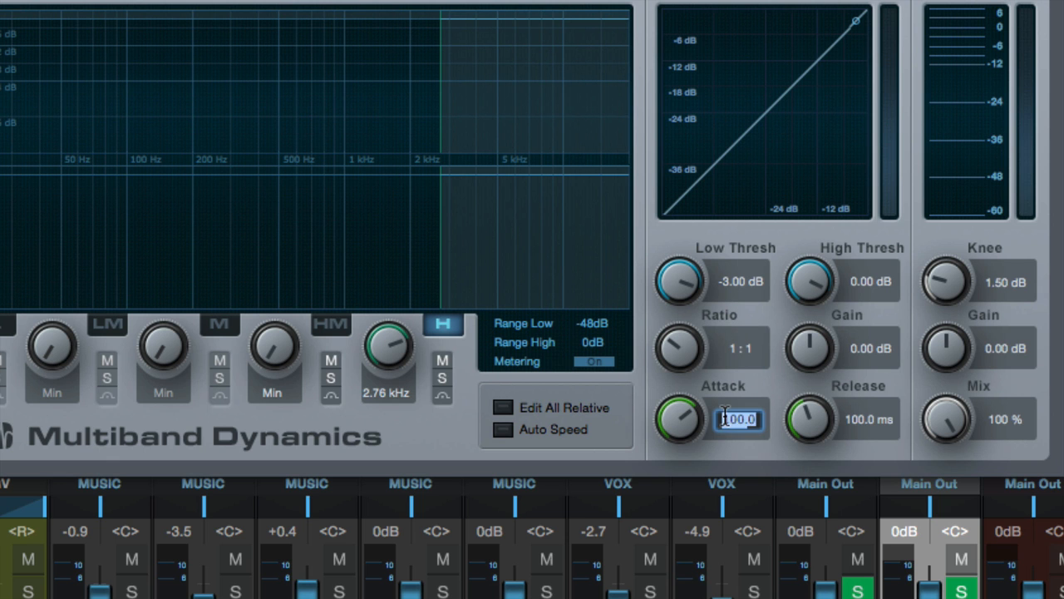
{"action": "type", "text": "5"}
{"action": "key", "text": "Tab"}
{"action": "type", "text": "20.0"}
{"action": "key", "text": "Return"}
{"action": "left_click", "coordinate": [854, 419]}
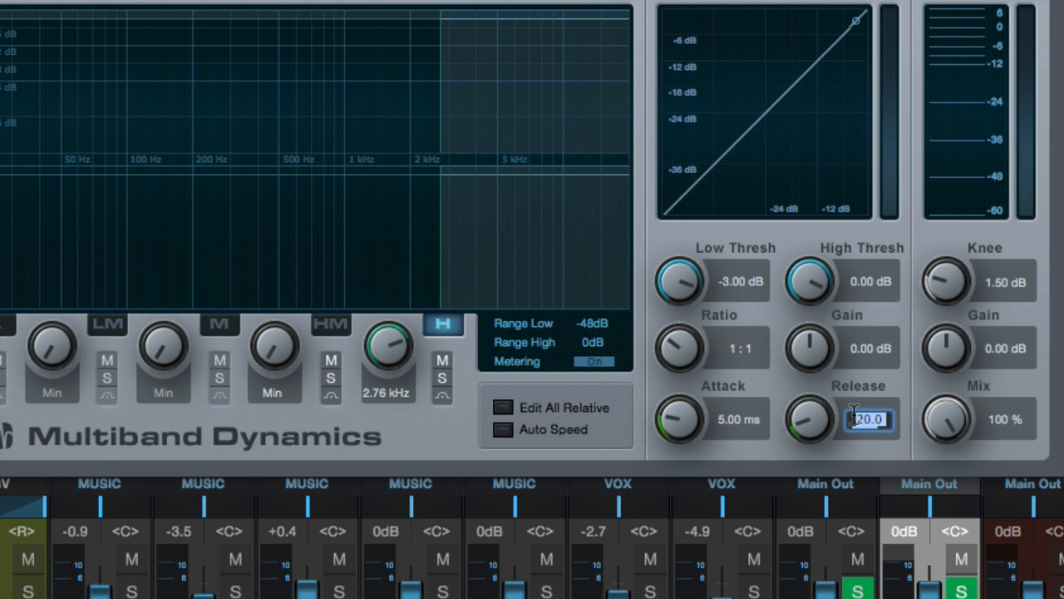
{"action": "type", "text": "10"}
{"action": "key", "text": "Return"}
{"action": "left_click_drag", "start_coordinate": [677, 353], "coordinate": [652, 182]}
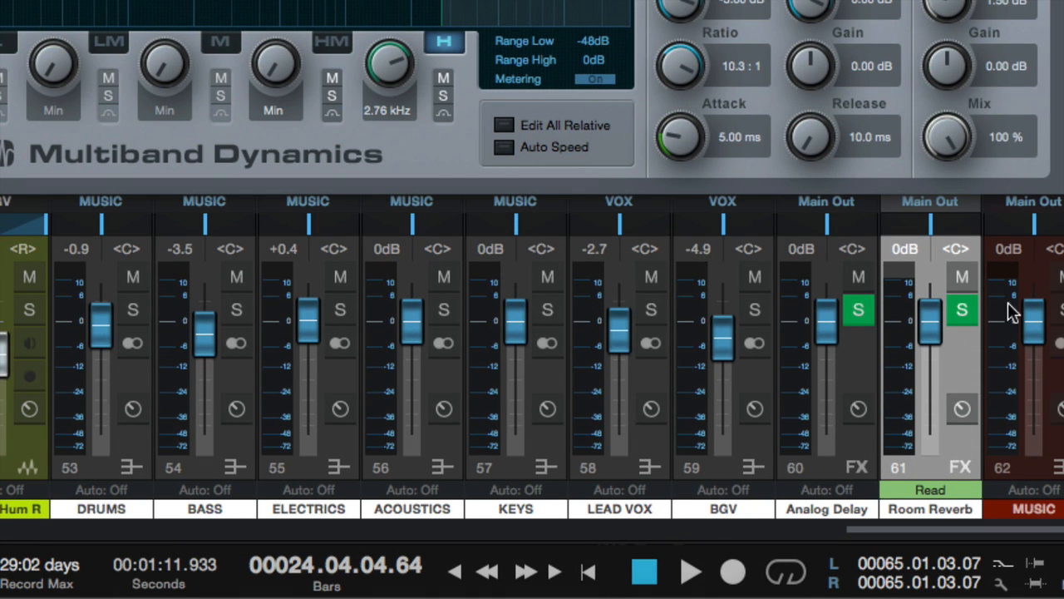
Solo the LEAD VOX channel and the High band, and tune the High crossover by ear to 4.07 kHz during playback
{"action": "left_click", "coordinate": [651, 309]}
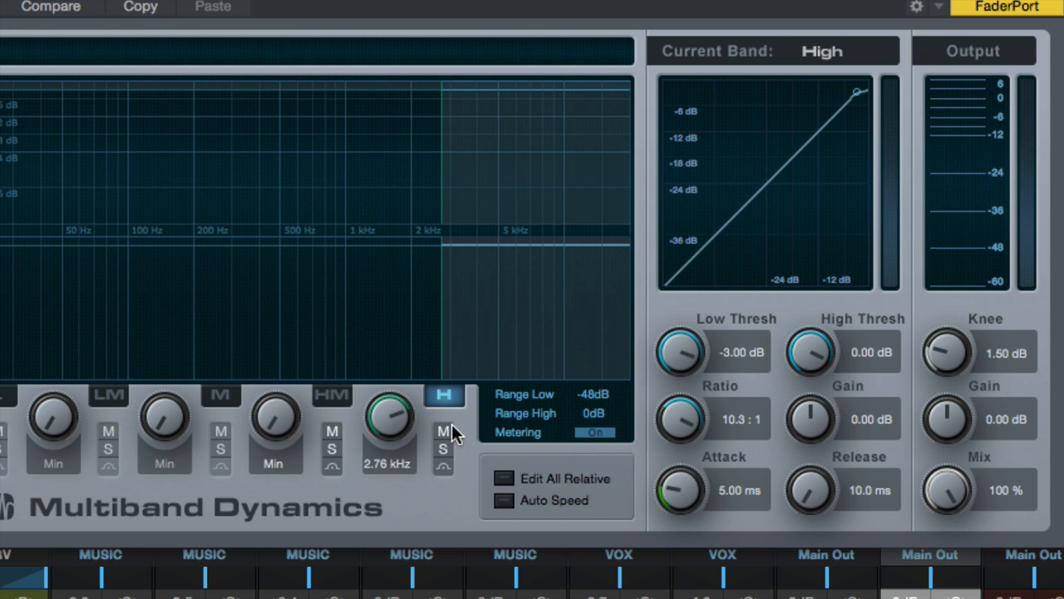
{"action": "left_click", "coordinate": [444, 449]}
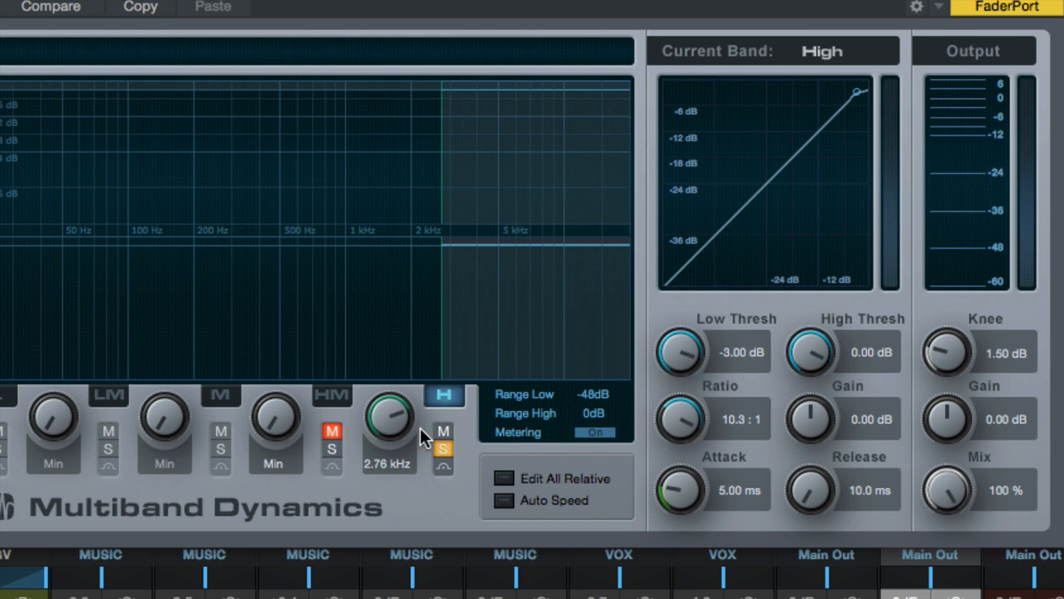
{"action": "left_click_drag", "start_coordinate": [391, 414], "coordinate": [393, 406]}
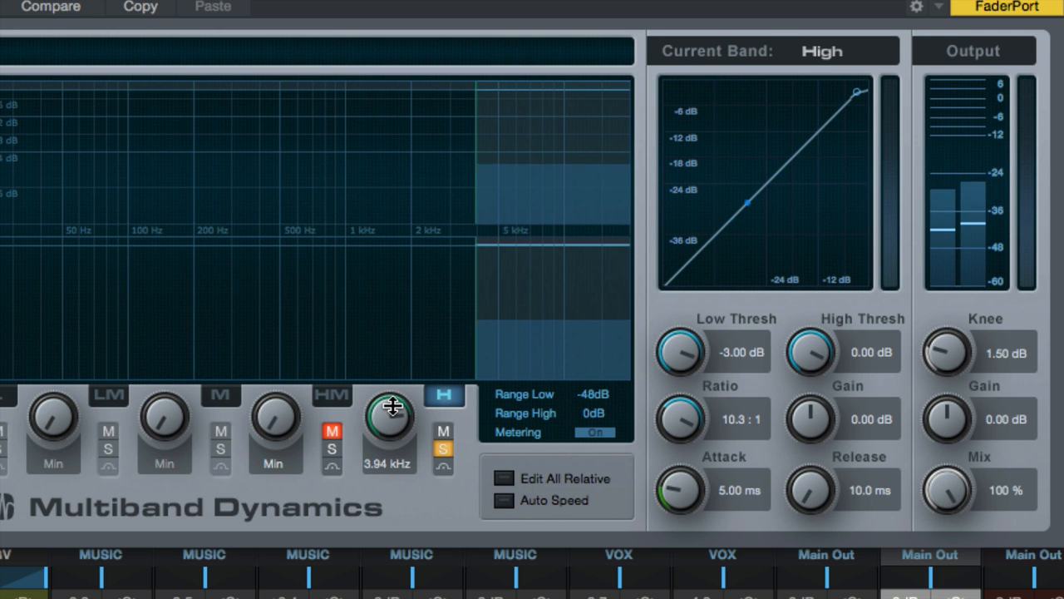
{"action": "left_click_drag", "start_coordinate": [392, 408], "coordinate": [391, 416]}
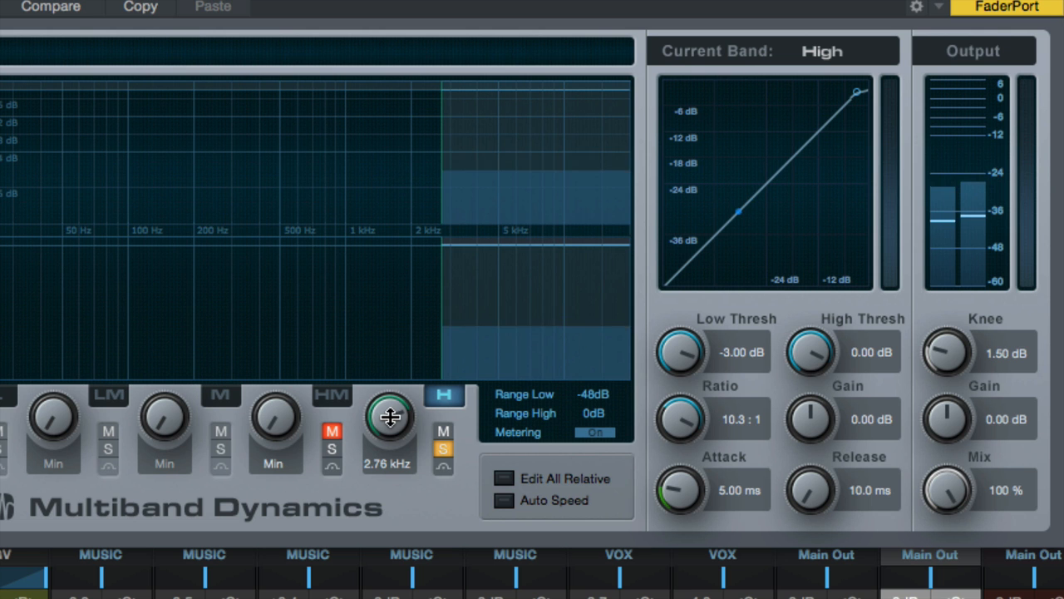
{"action": "key", "text": "space"}
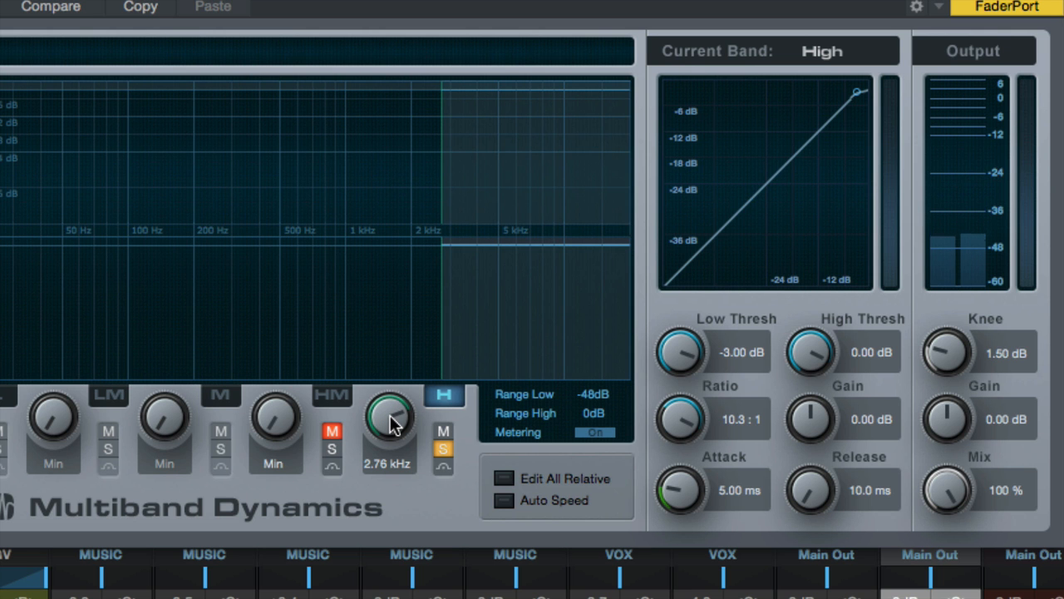
{"action": "left_click_drag", "start_coordinate": [392, 422], "coordinate": [389, 410]}
{"action": "key", "text": "space"}
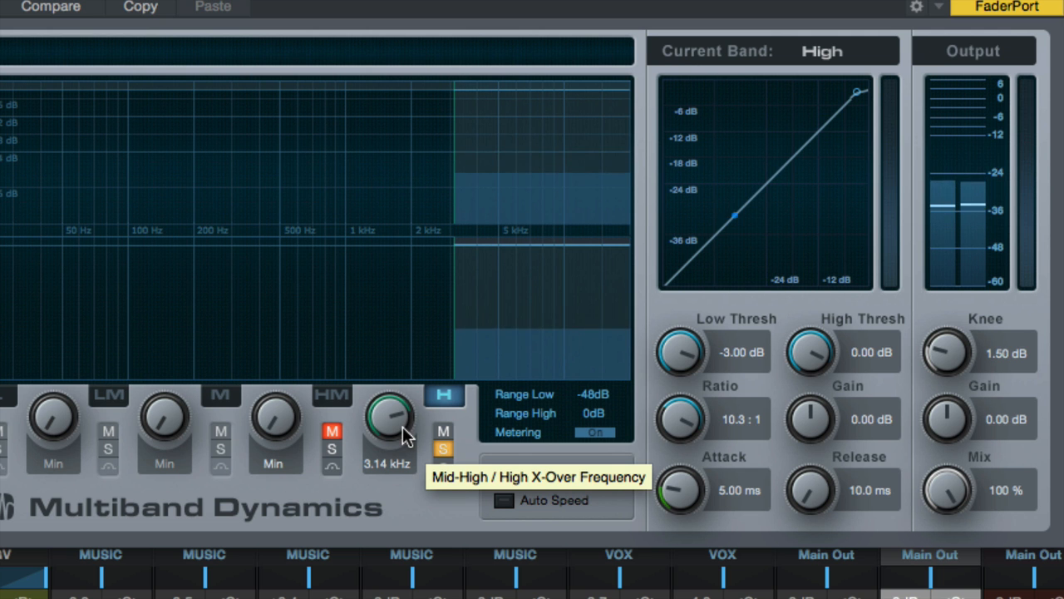
{"action": "left_click_drag", "start_coordinate": [402, 427], "coordinate": [390, 403]}
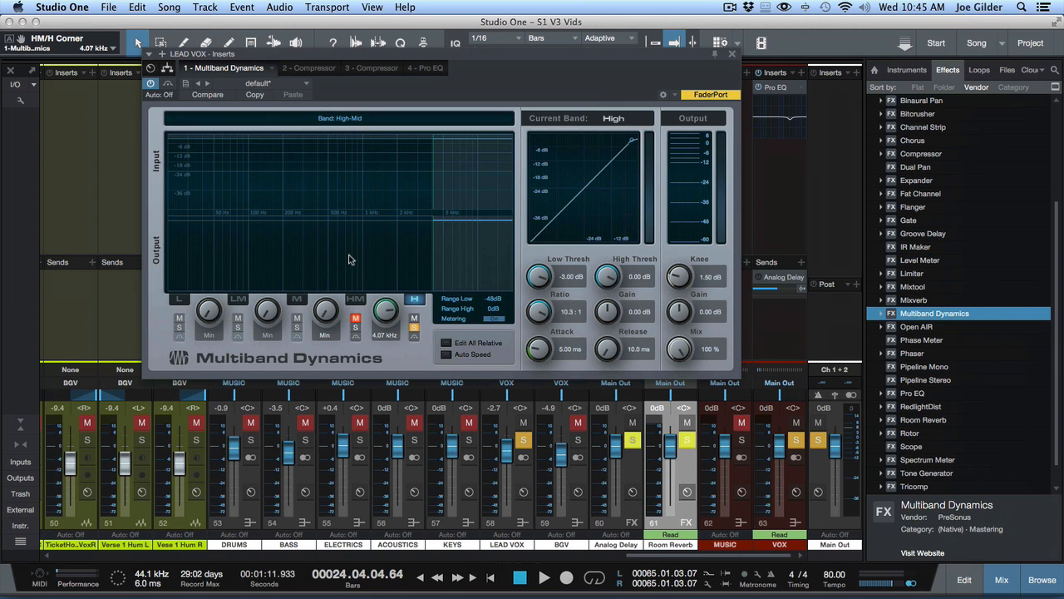
Close the plug-in and locate a sibilant vocal phrase in the arrangement, looping it from 26.03.03.19 to 27.03.01.03
{"action": "left_click", "coordinate": [732, 55]}
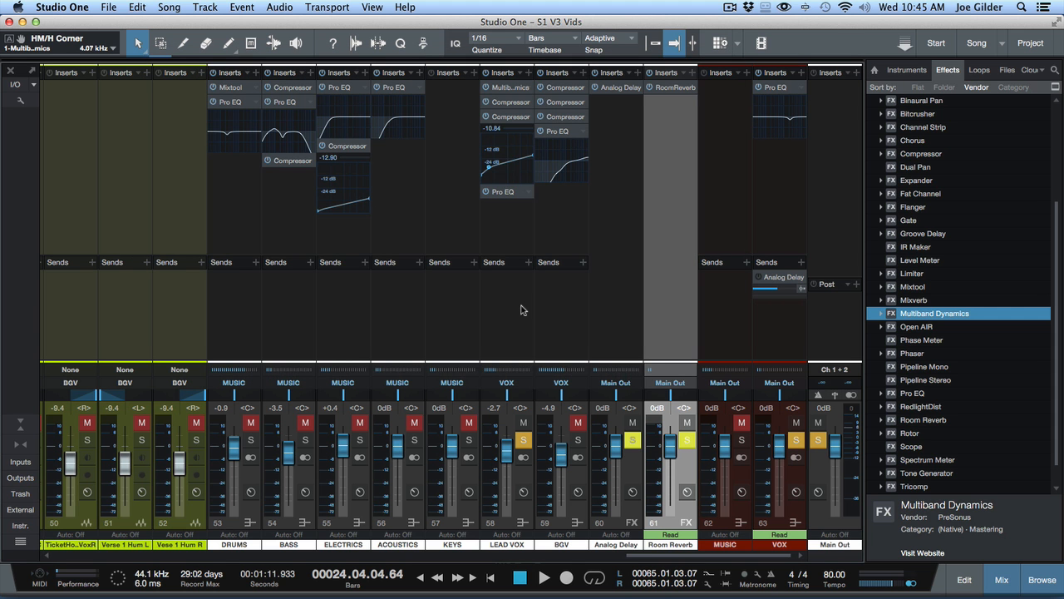
{"action": "key", "text": "F3"}
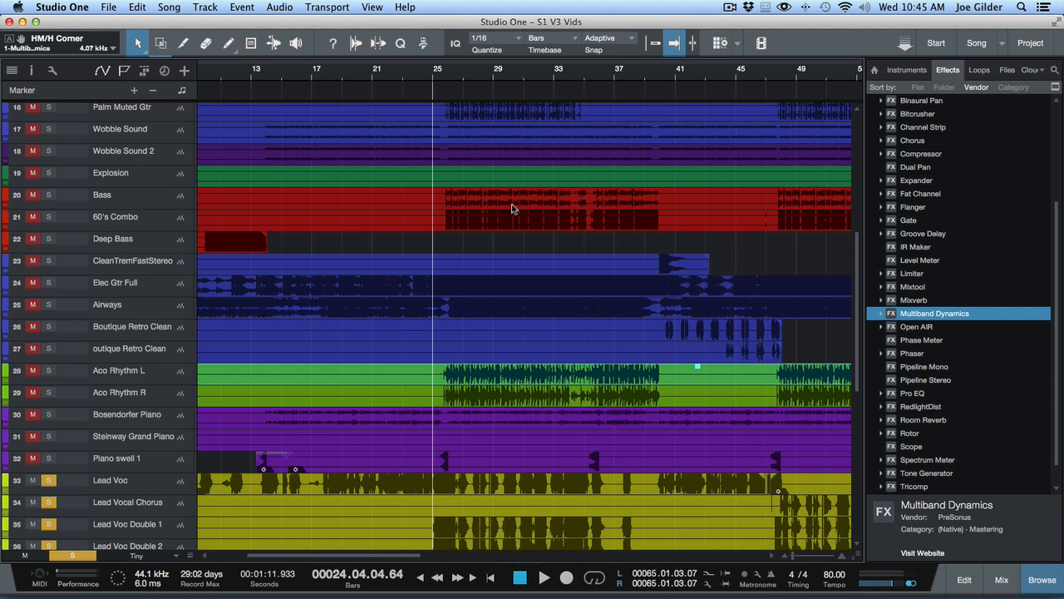
{"action": "left_click", "coordinate": [467, 78]}
{"action": "key", "text": "space"}
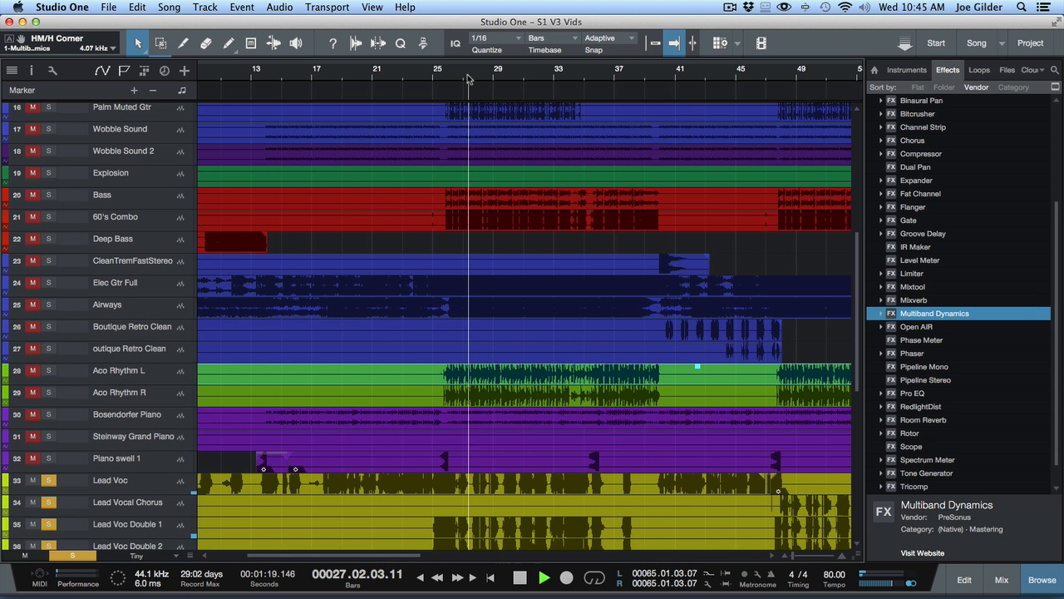
{"action": "left_click", "coordinate": [446, 78]}
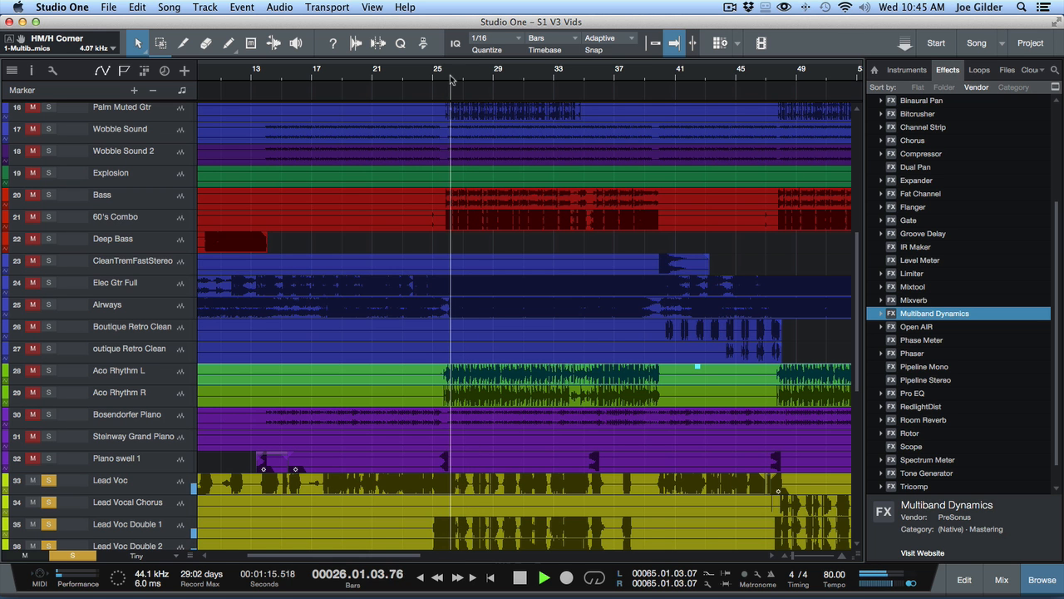
{"action": "left_click", "coordinate": [465, 78]}
{"action": "left_click_drag", "start_coordinate": [466, 81], "coordinate": [468, 114]}
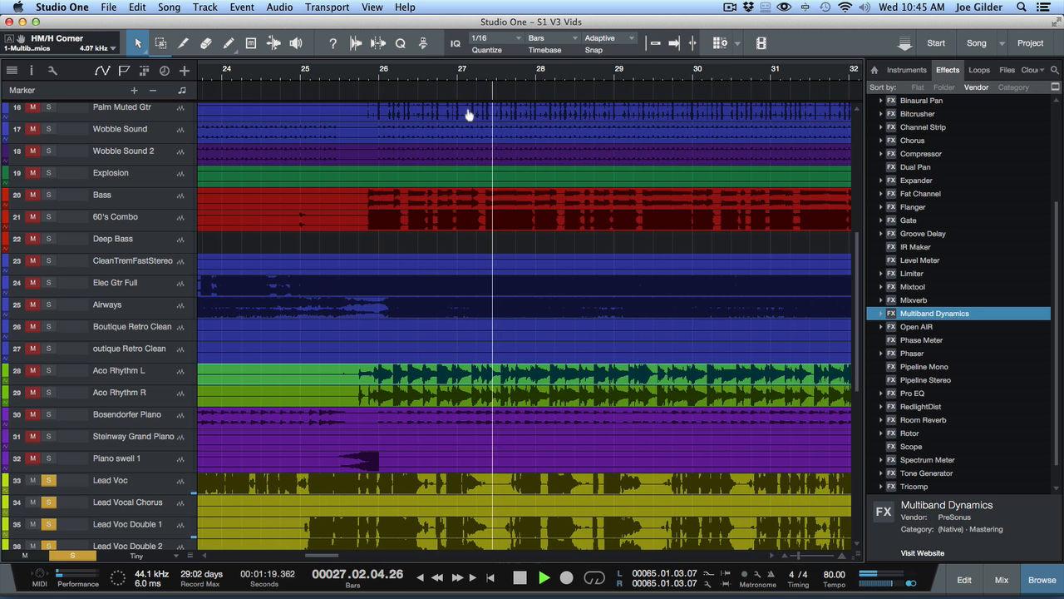
{"action": "left_click", "coordinate": [432, 77]}
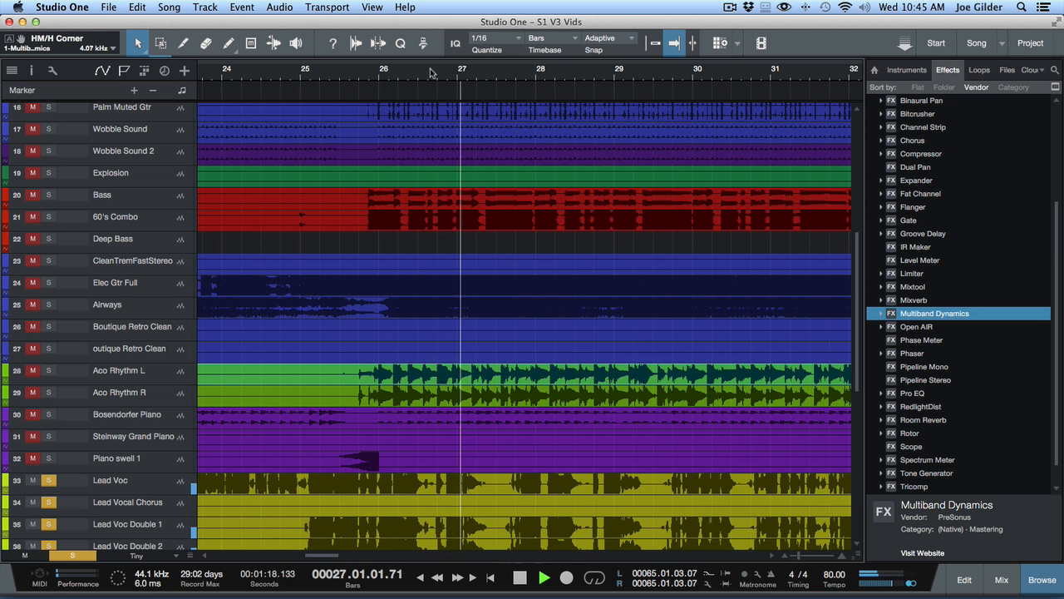
{"action": "key", "text": "/"}
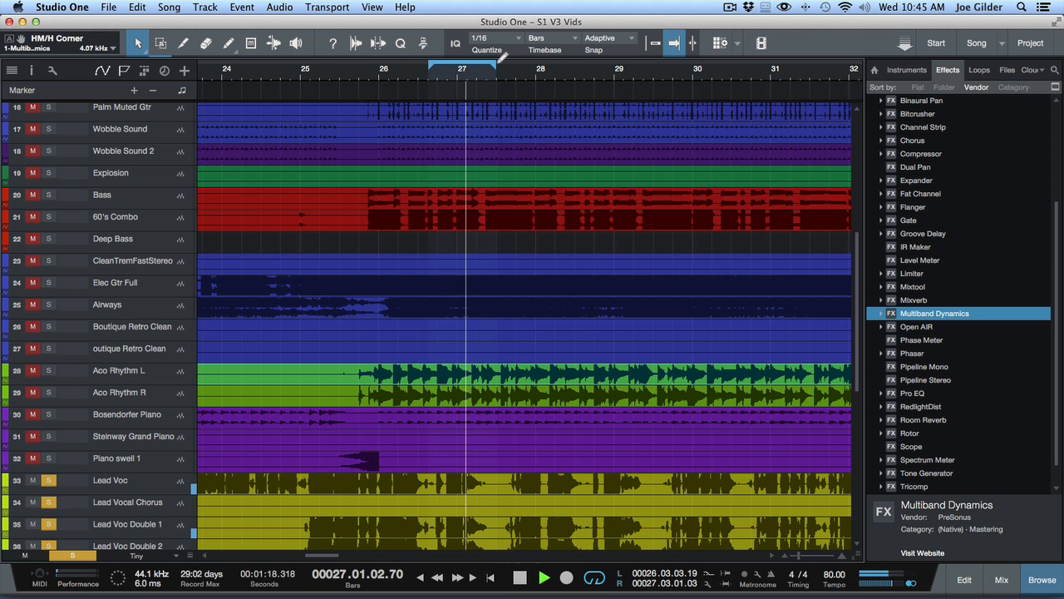
{"action": "key", "text": "space"}
Reopen Multiband Dynamics on the LEAD VOX channel from the mixer and audition the looped phrase through it
{"action": "key", "text": "F3"}
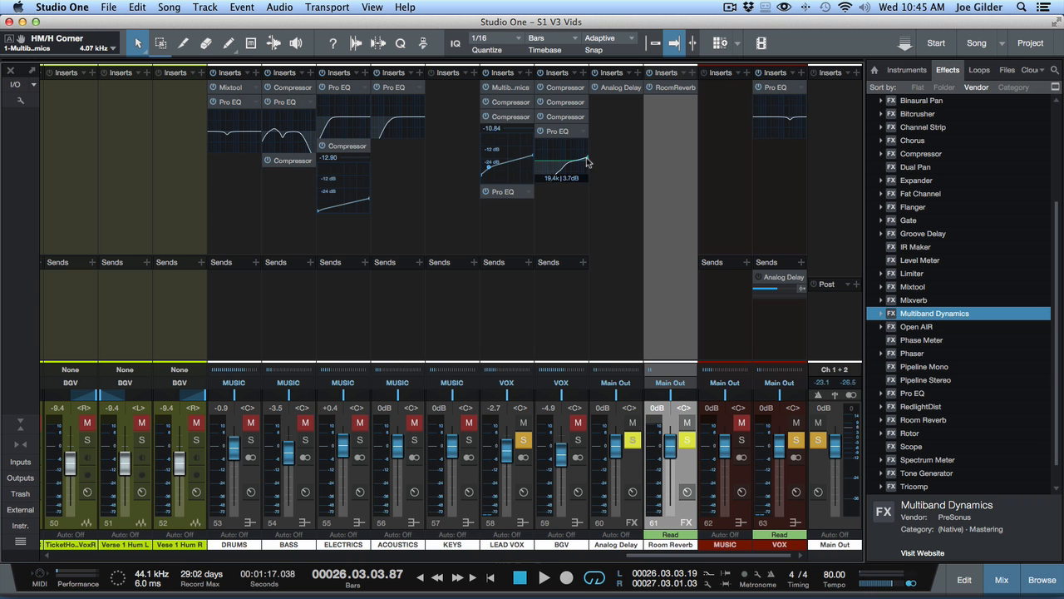
{"action": "left_click", "coordinate": [512, 89]}
{"action": "key", "text": "space"}
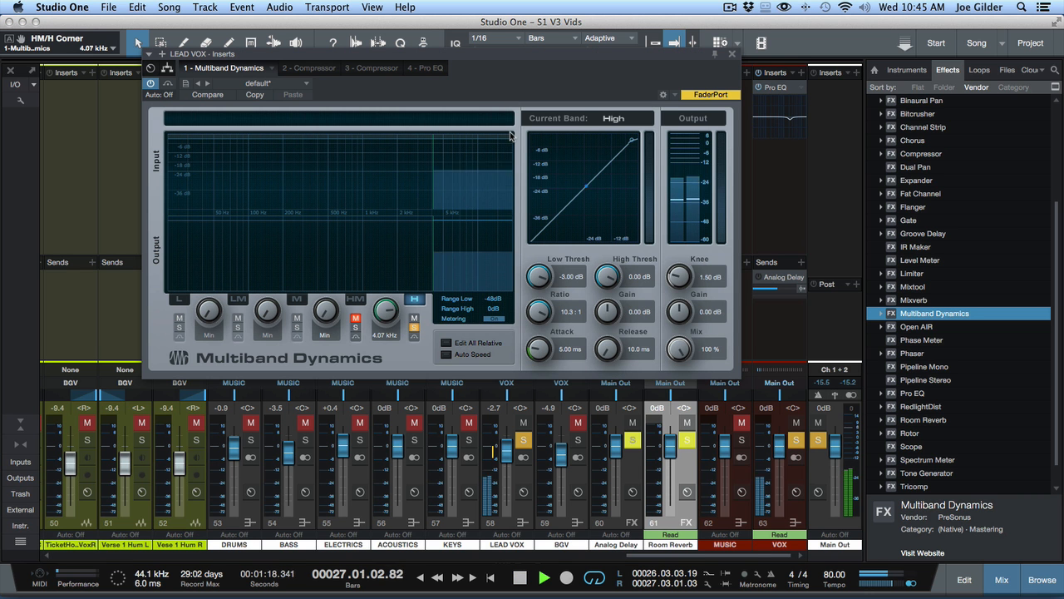
{"action": "key", "text": "space"}
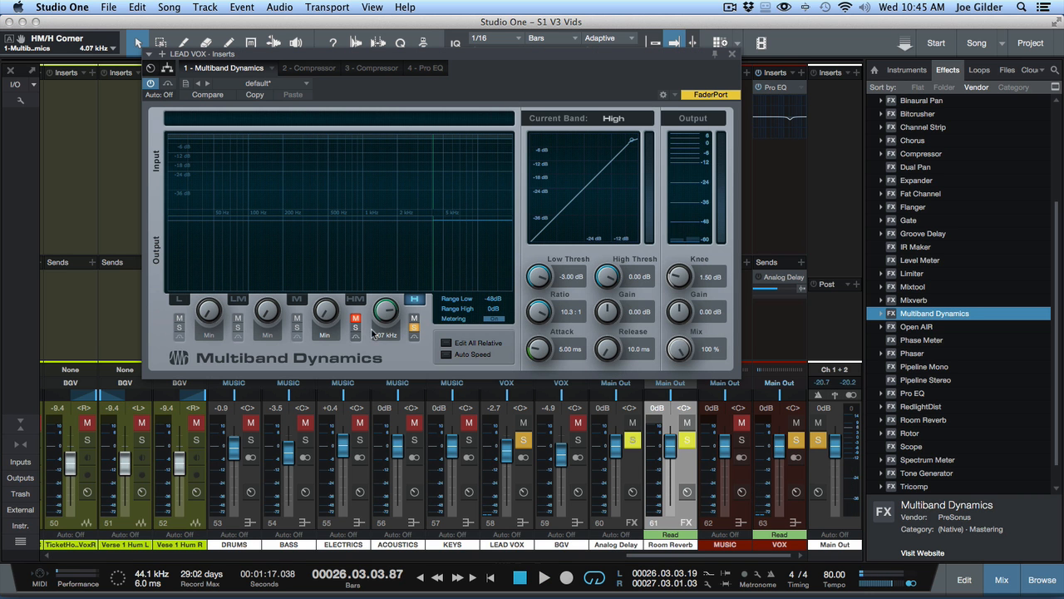
Tune the High crossover to 5.64 kHz and lower the High band's low threshold to -30.54 dB while auditioning the loop
{"action": "key", "text": "space"}
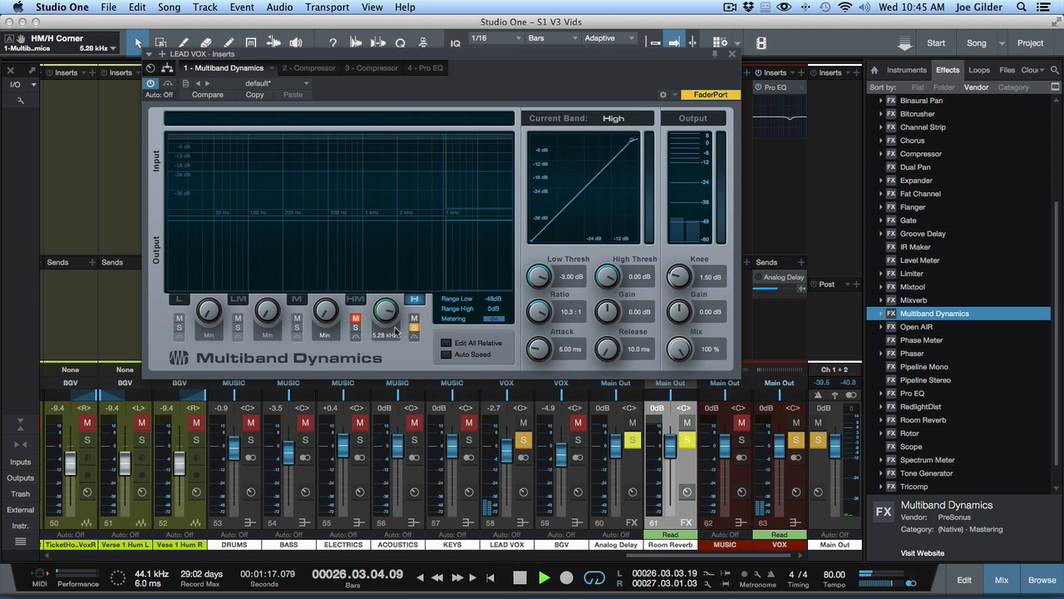
{"action": "left_click_drag", "start_coordinate": [385, 311], "coordinate": [384, 311]}
{"action": "key", "text": "space"}
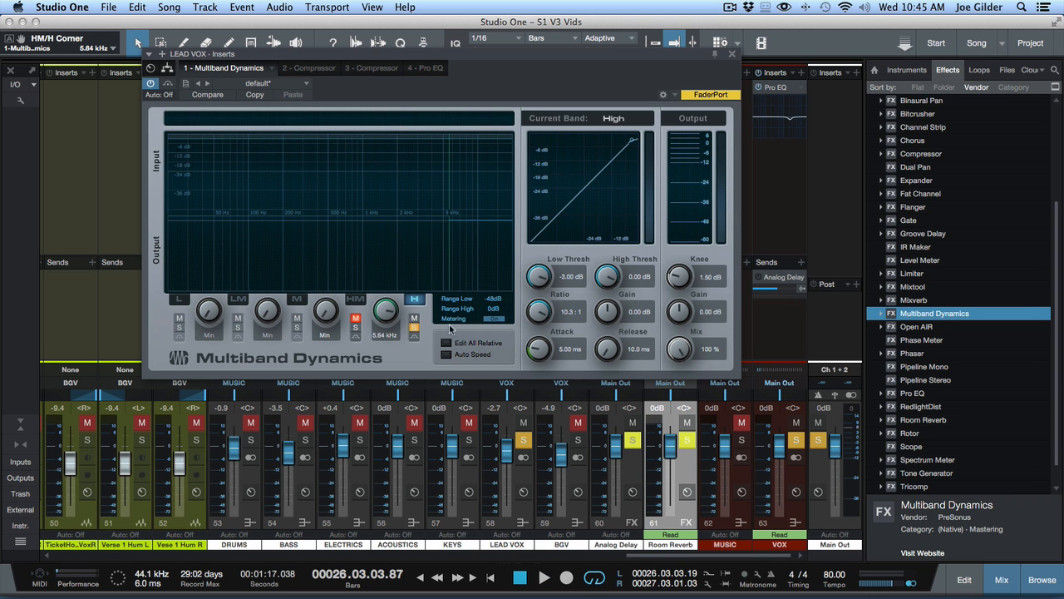
{"action": "left_click_drag", "start_coordinate": [541, 273], "coordinate": [541, 295]}
{"action": "key", "text": "space"}
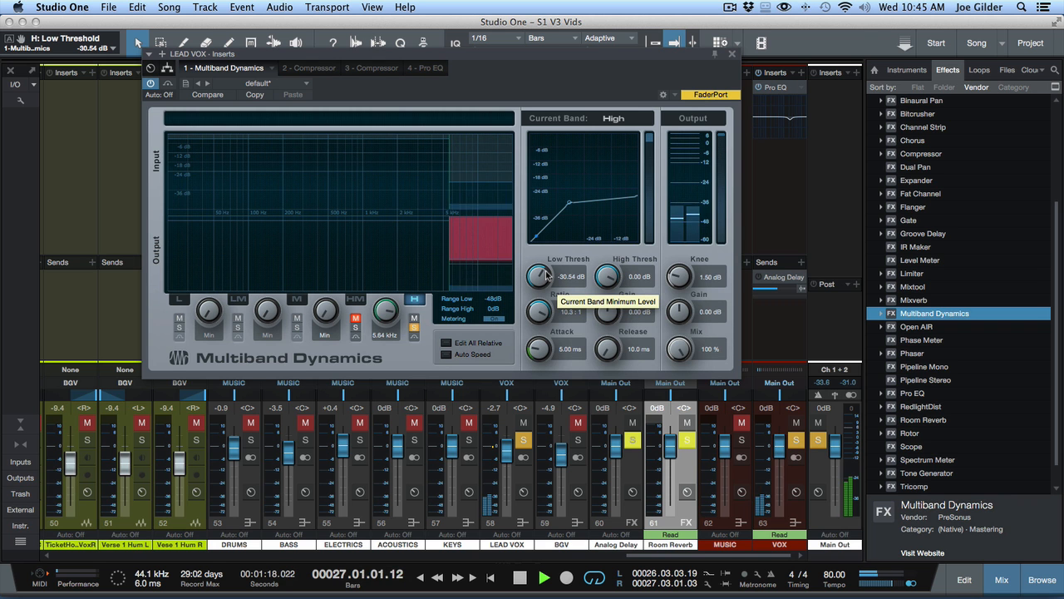
{"action": "key", "text": "space"}
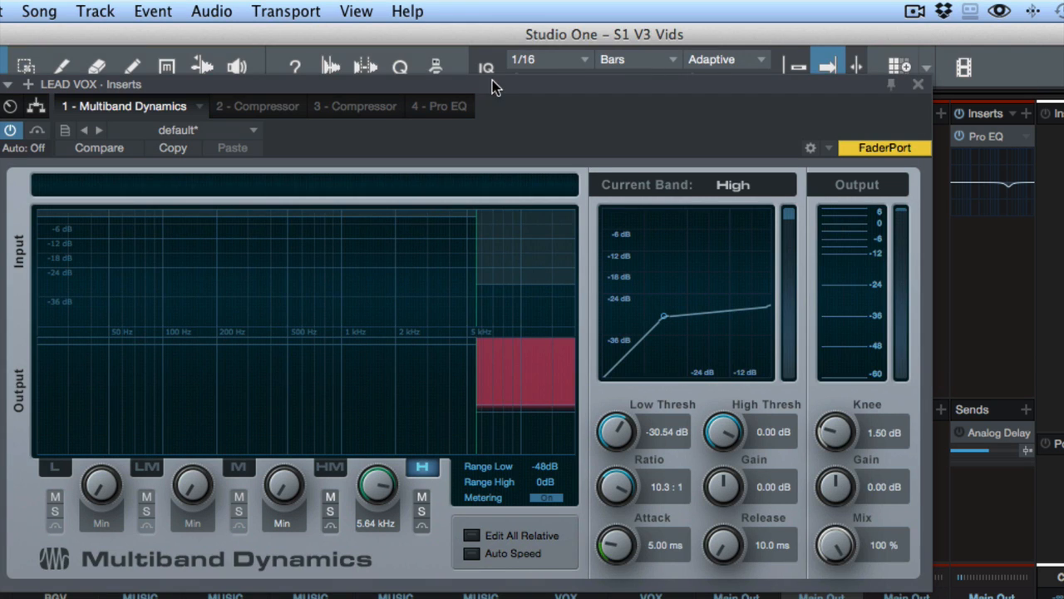
Move the plug-in window clear and play the looped phrase with every band audible to check the High band's compression
{"action": "left_click_drag", "start_coordinate": [493, 84], "coordinate": [490, 46]}
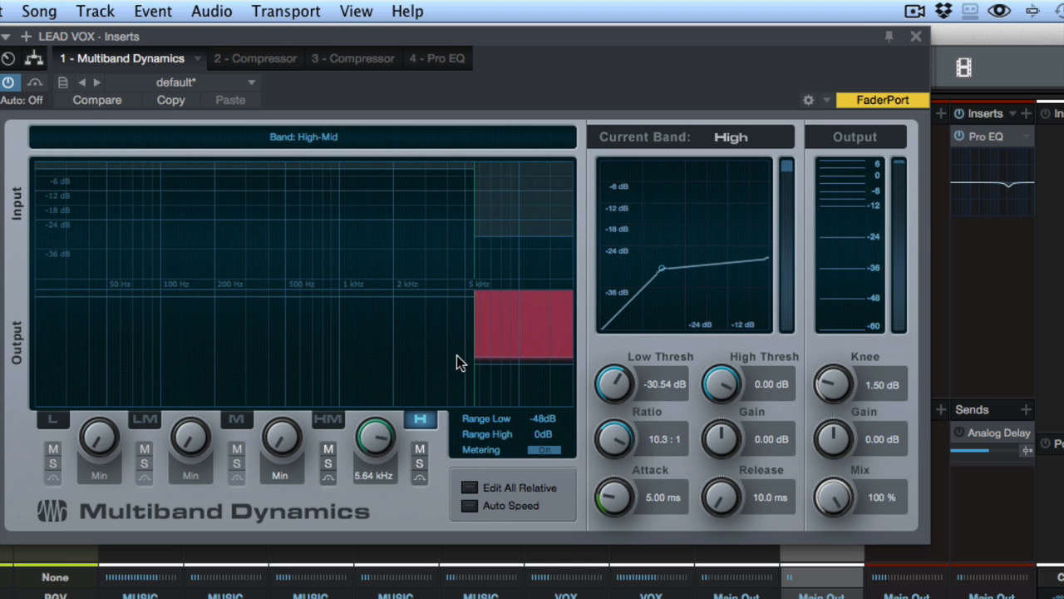
{"action": "key", "text": "space"}
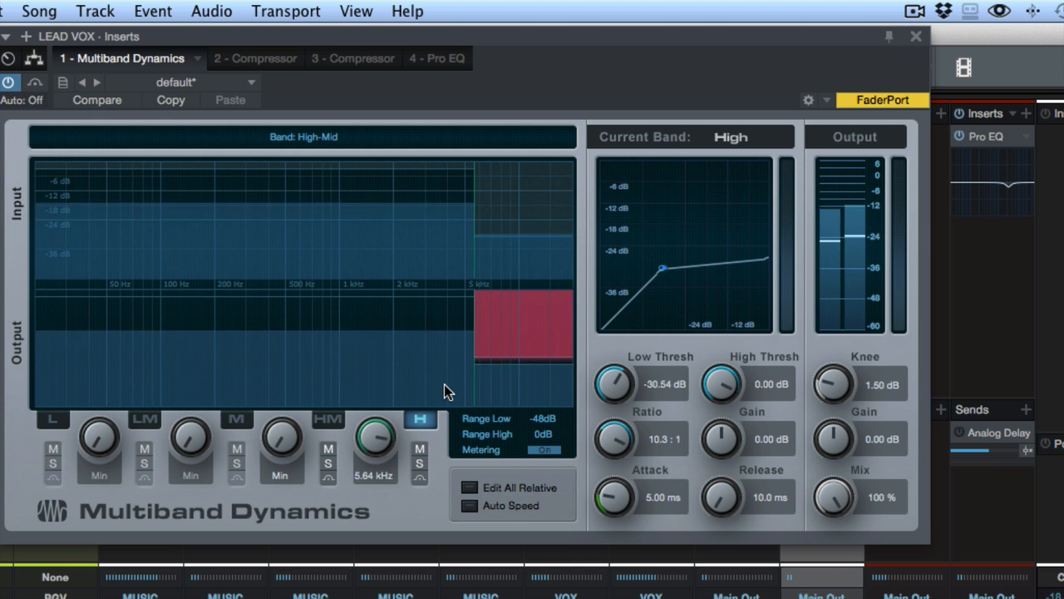
{"action": "key", "text": "space"}
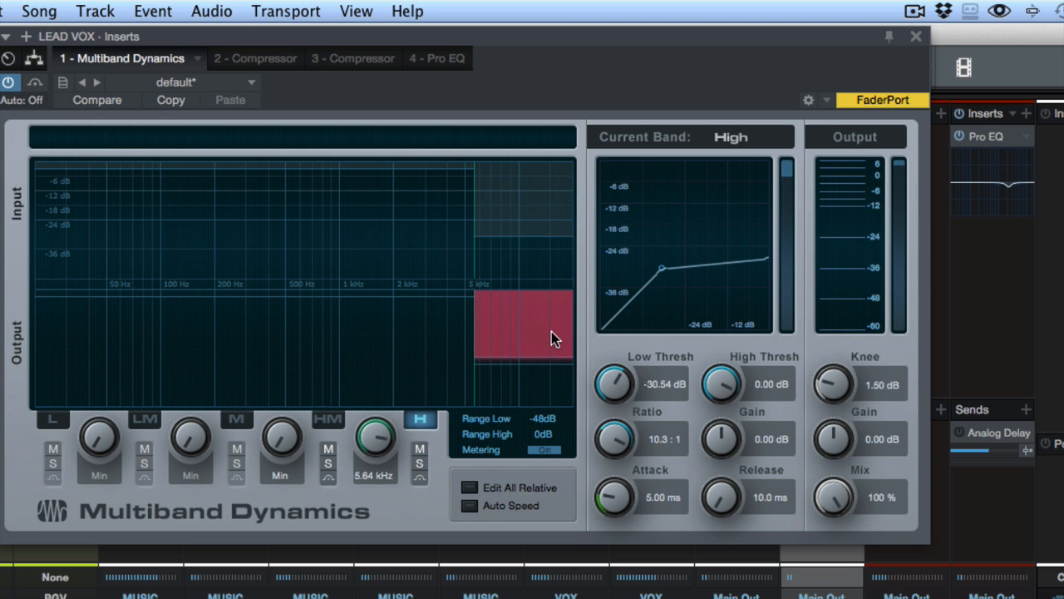
Try boosting the High band's gain to 11.16 dB, compared against the bypassed signal, and reset the gain to 0.00 dB
{"action": "left_click_drag", "start_coordinate": [739, 443], "coordinate": [734, 401]}
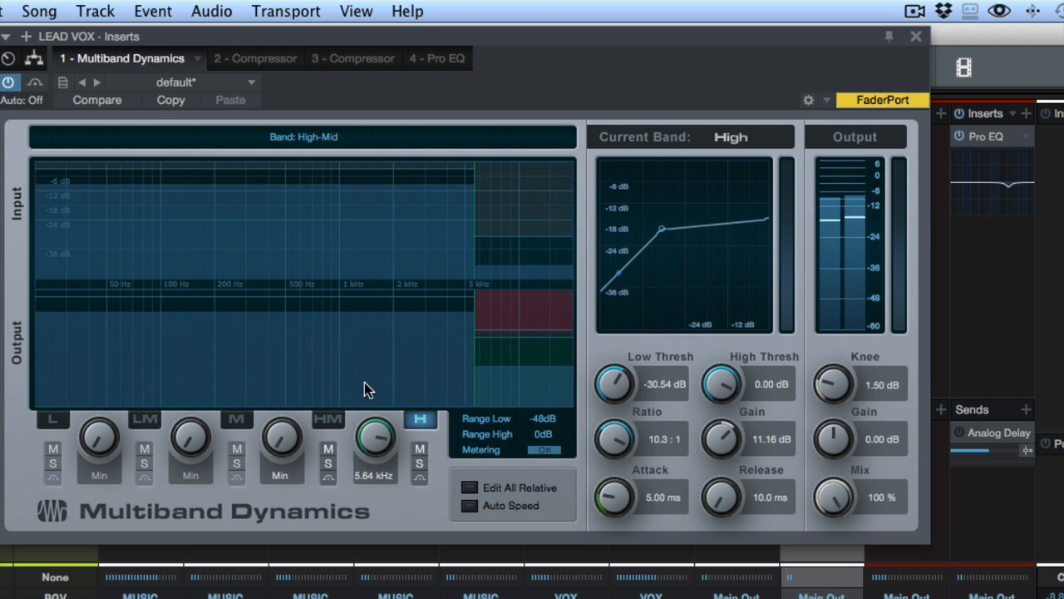
{"action": "left_click", "coordinate": [9, 82]}
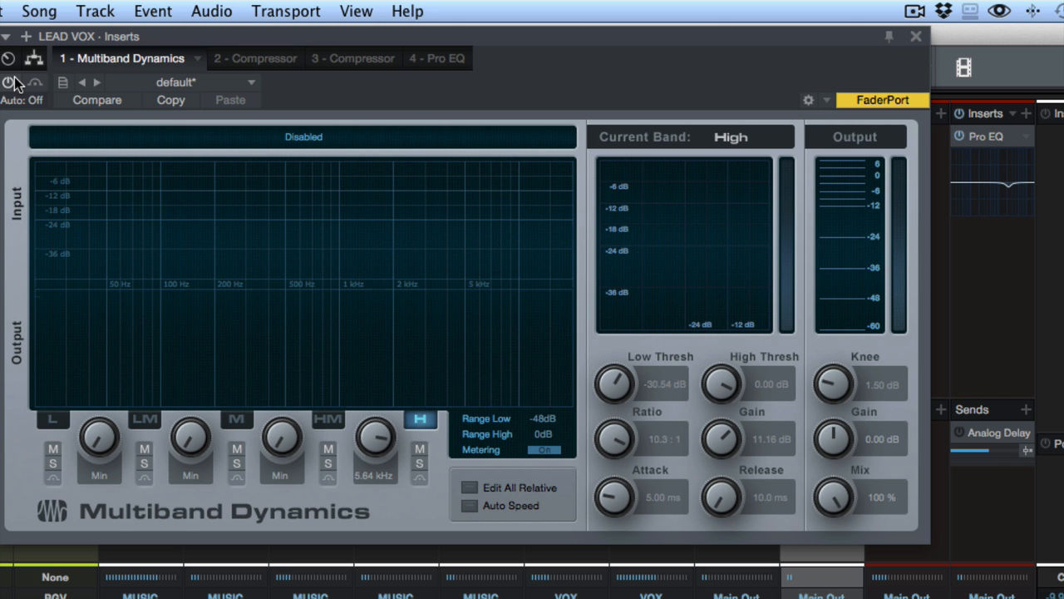
{"action": "left_click", "coordinate": [10, 80]}
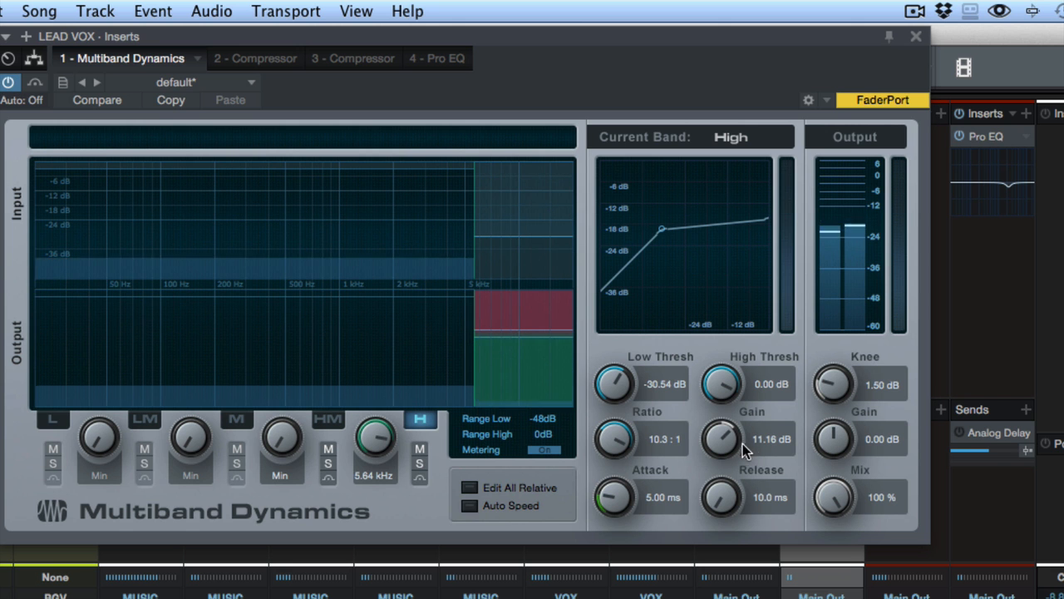
{"action": "left_click_drag", "start_coordinate": [739, 443], "coordinate": [738, 463]}
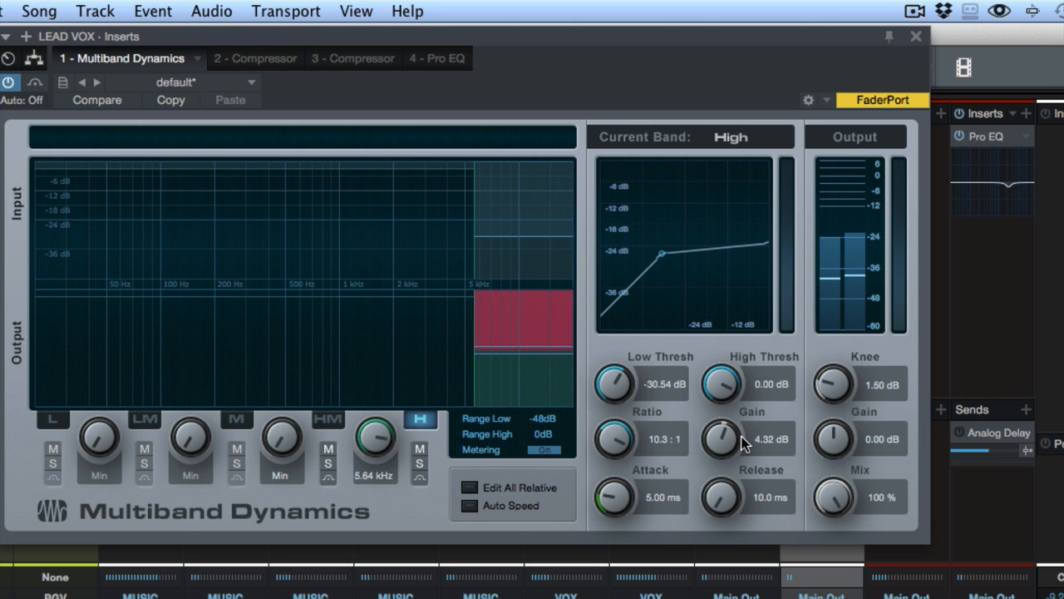
{"action": "left_click", "coordinate": [723, 442], "text": "super"}
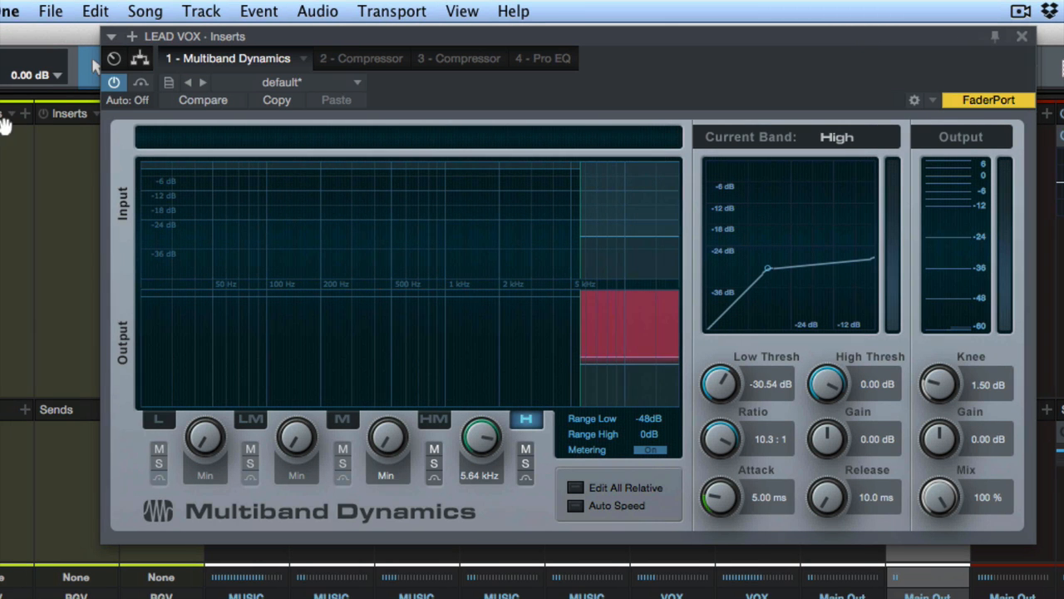
Compare the looped vocal with Multiband Dynamics bypassed and enabled
{"action": "left_click", "coordinate": [116, 83]}
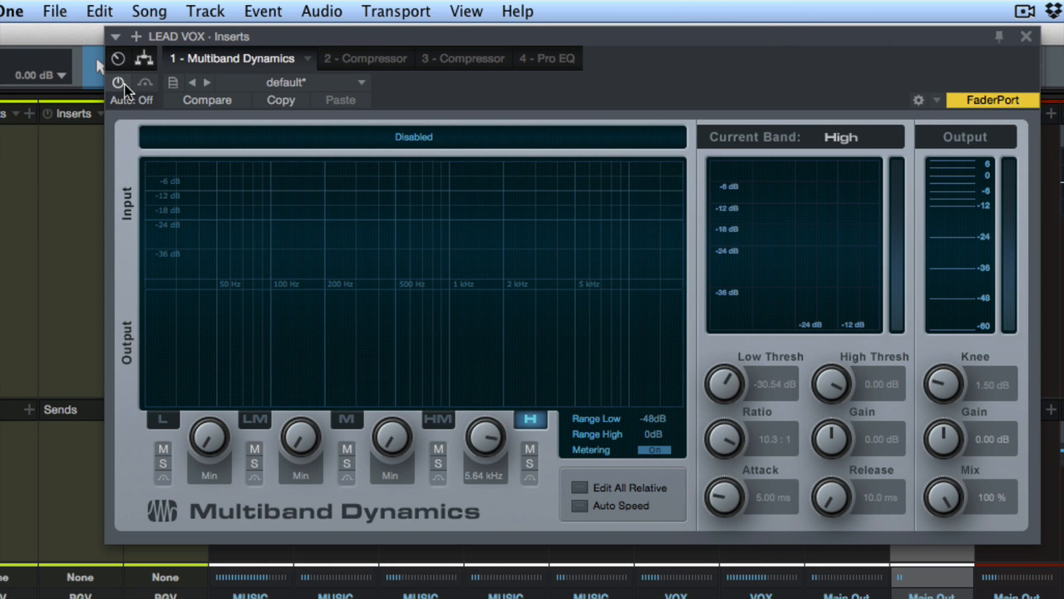
{"action": "left_click", "coordinate": [119, 83]}
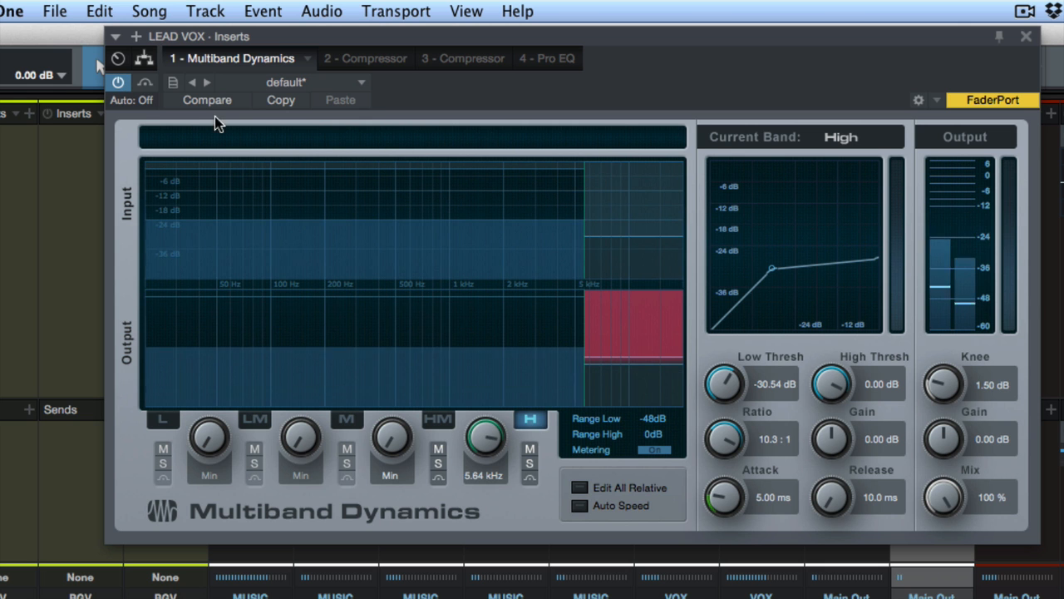
{"action": "left_click", "coordinate": [117, 84]}
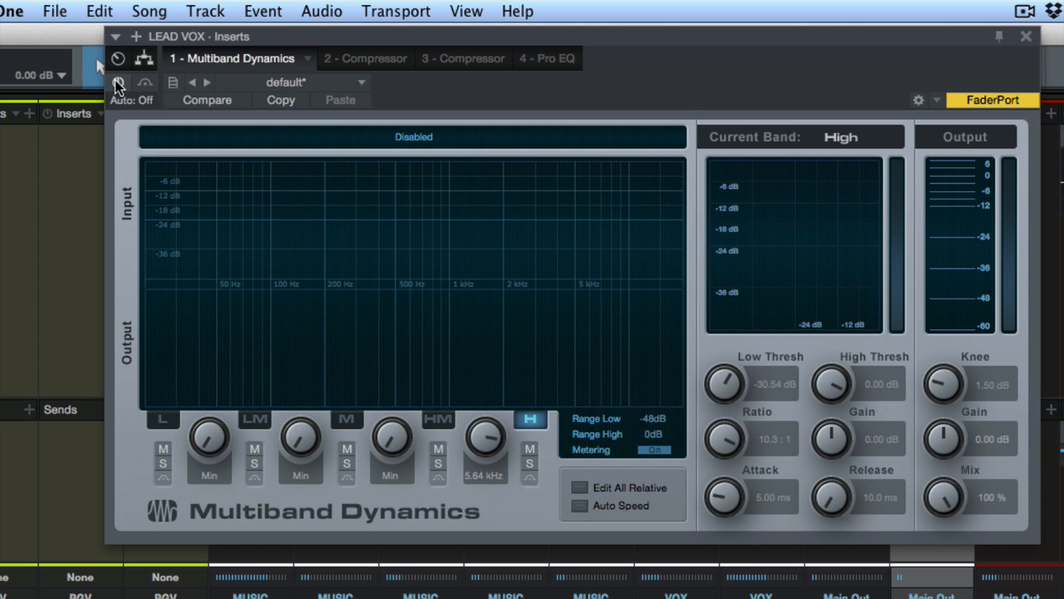
{"action": "left_click", "coordinate": [117, 84]}
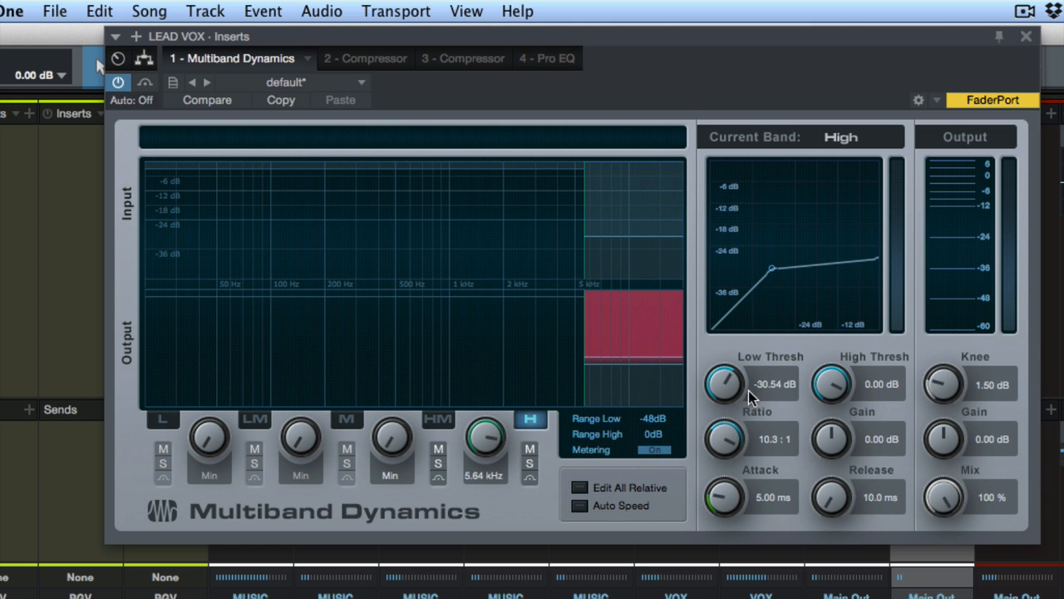
Lower the High band's low threshold to -46.74 dB and set its ratio to 11.6:1 while playing the loop
{"action": "left_click_drag", "start_coordinate": [727, 385], "coordinate": [800, 417]}
{"action": "key", "text": "space"}
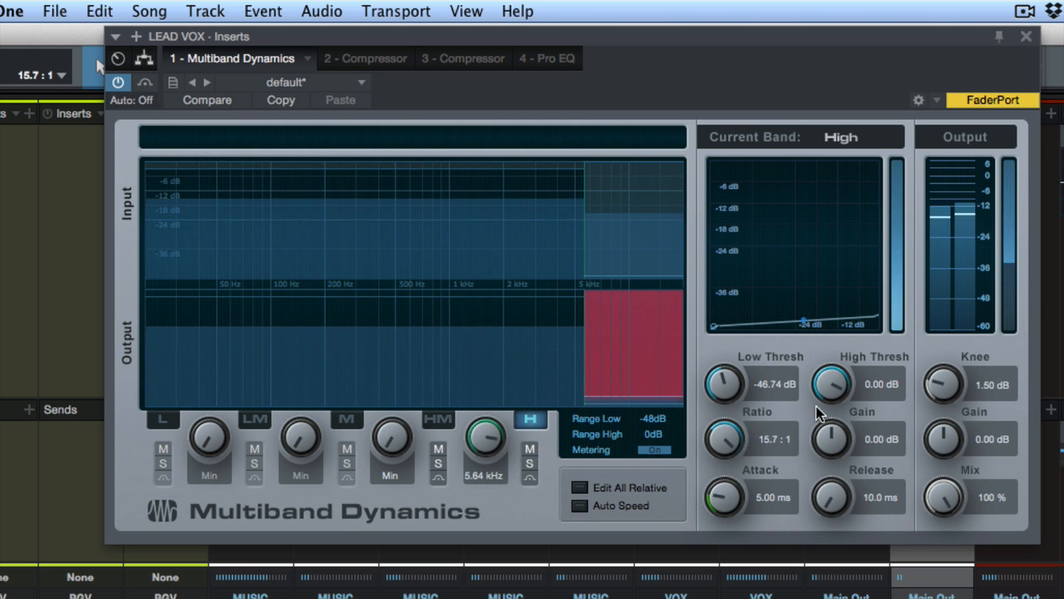
{"action": "left_click_drag", "start_coordinate": [726, 445], "coordinate": [724, 448]}
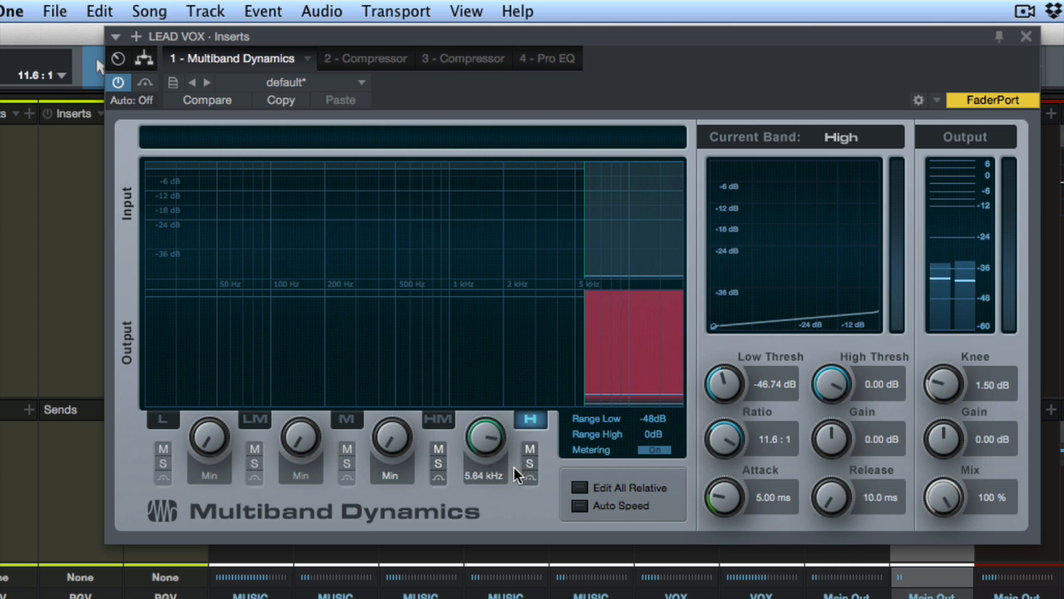
Raise the High crossover to 6.42 kHz and set the High band's low threshold to -31.08 dB by ear
{"action": "left_click_drag", "start_coordinate": [480, 445], "coordinate": [478, 440]}
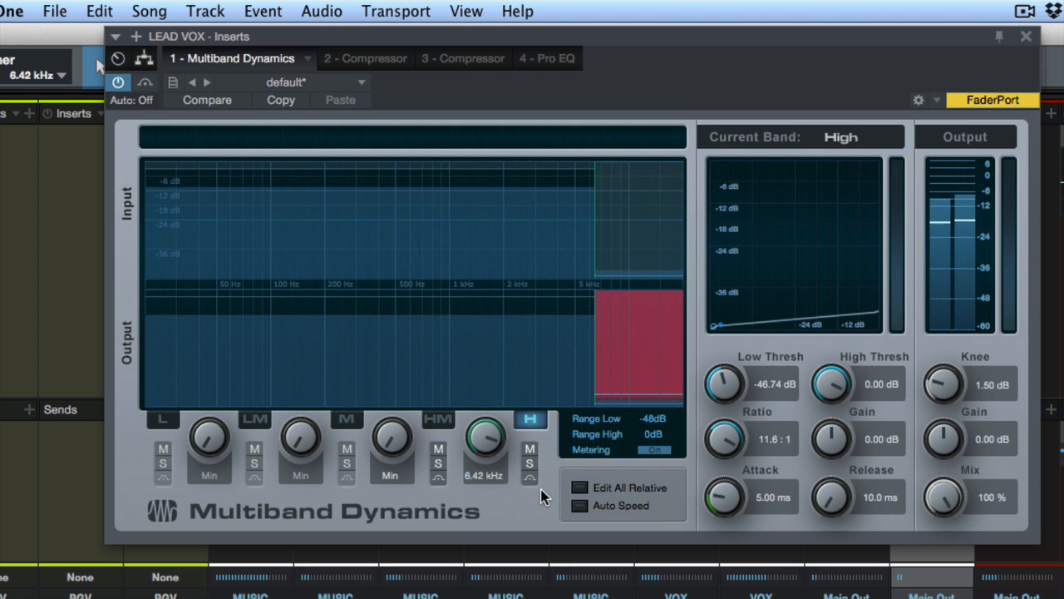
{"action": "left_click_drag", "start_coordinate": [730, 386], "coordinate": [730, 340]}
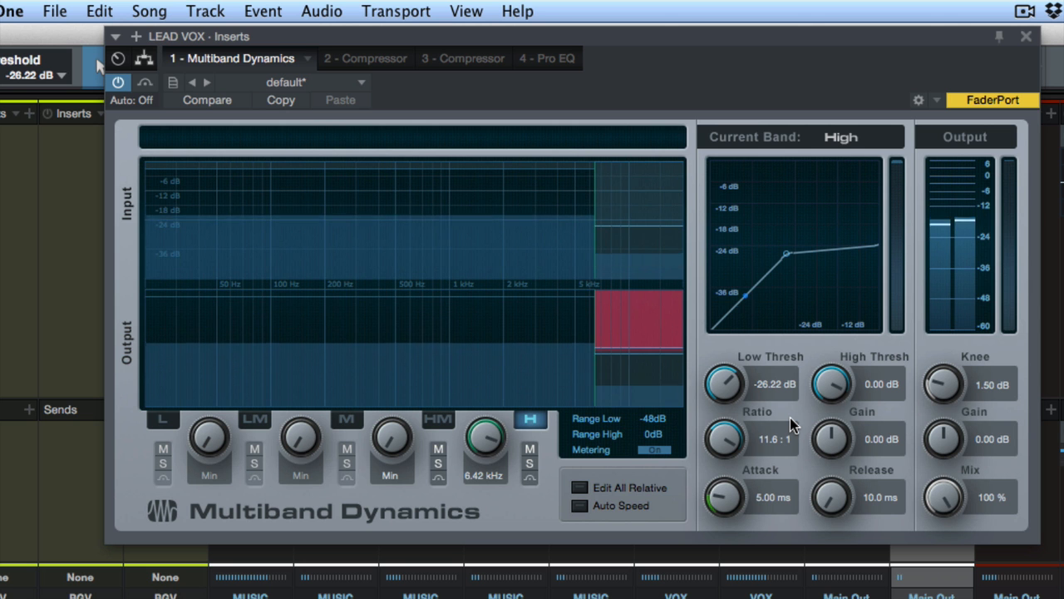
{"action": "left_click_drag", "start_coordinate": [720, 380], "coordinate": [748, 388]}
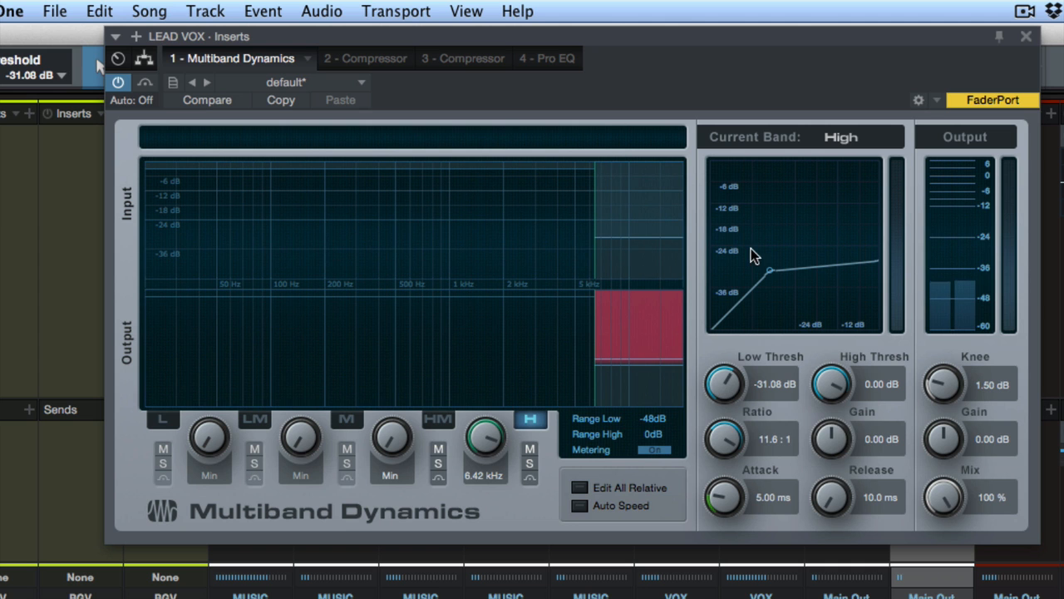
Compare the de-essed vocal against the bypassed signal, leave Multiband Dynamics enabled and close its window
{"action": "left_click", "coordinate": [118, 85]}
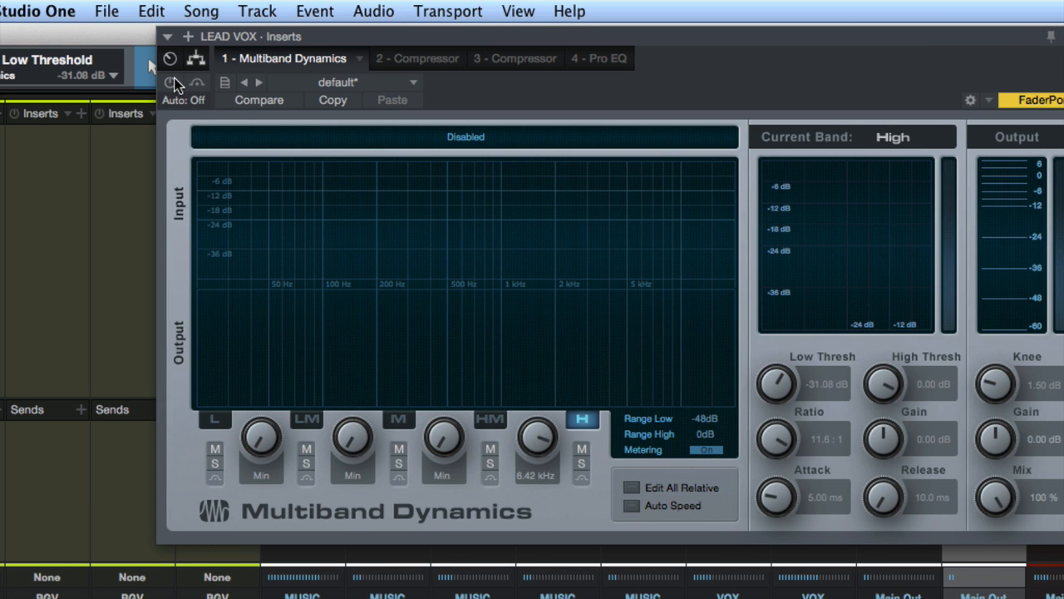
{"action": "left_click", "coordinate": [172, 83]}
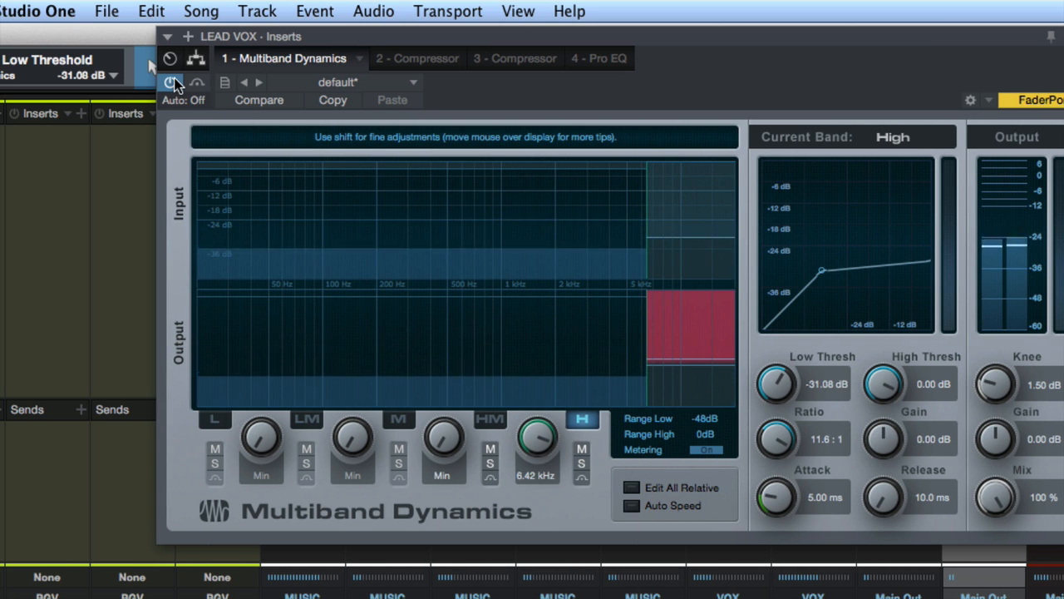
{"action": "left_click", "coordinate": [172, 82]}
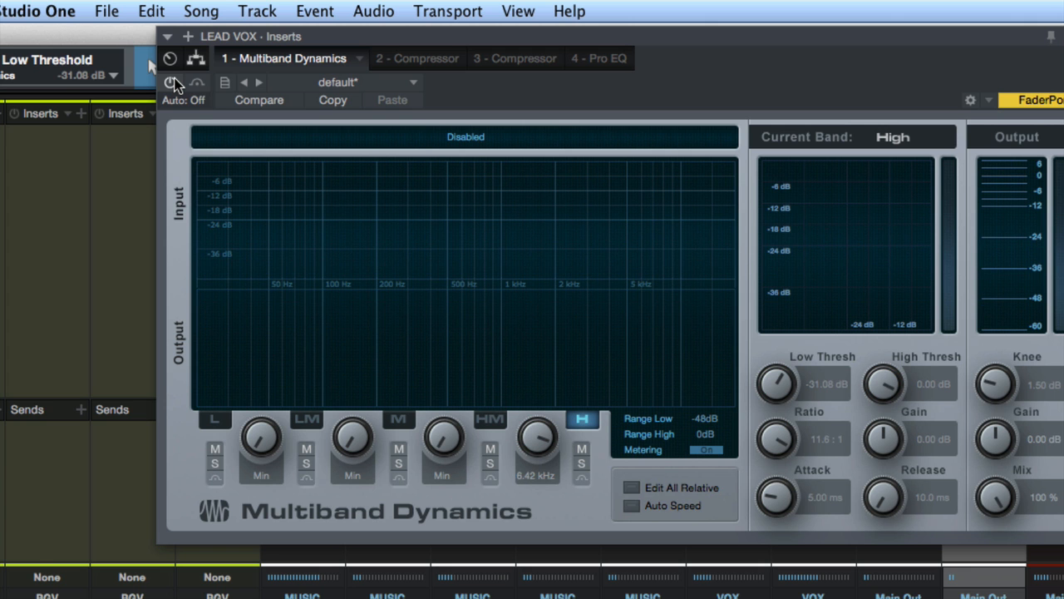
{"action": "left_click", "coordinate": [172, 83]}
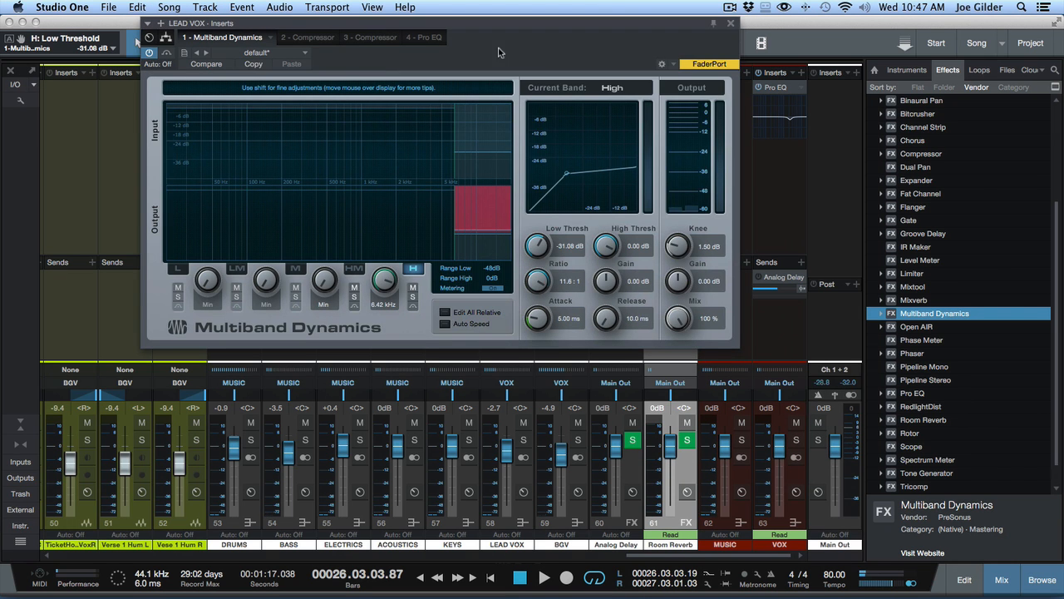
{"action": "left_click", "coordinate": [731, 26]}
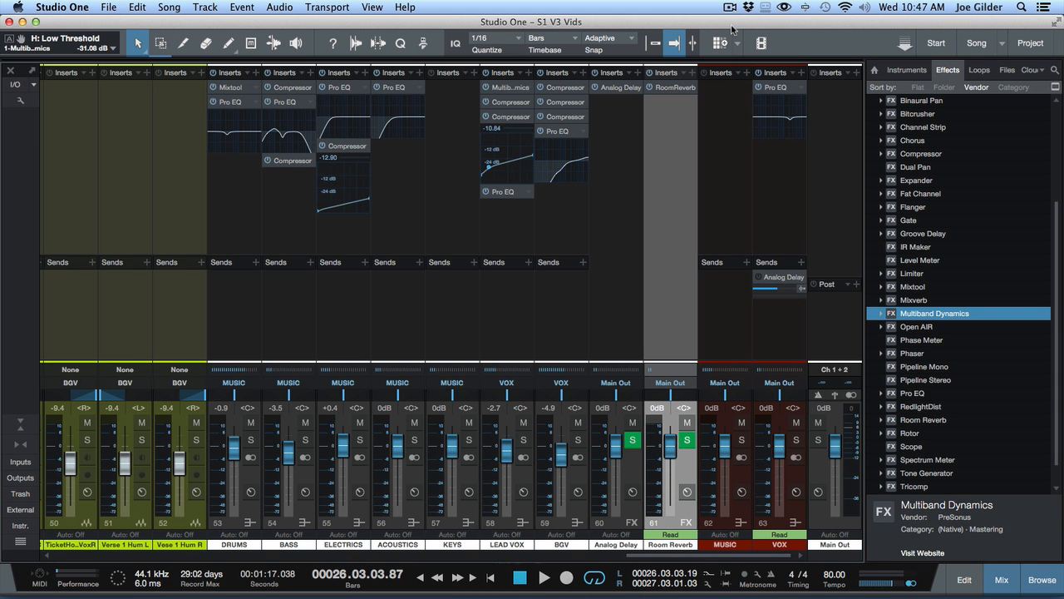